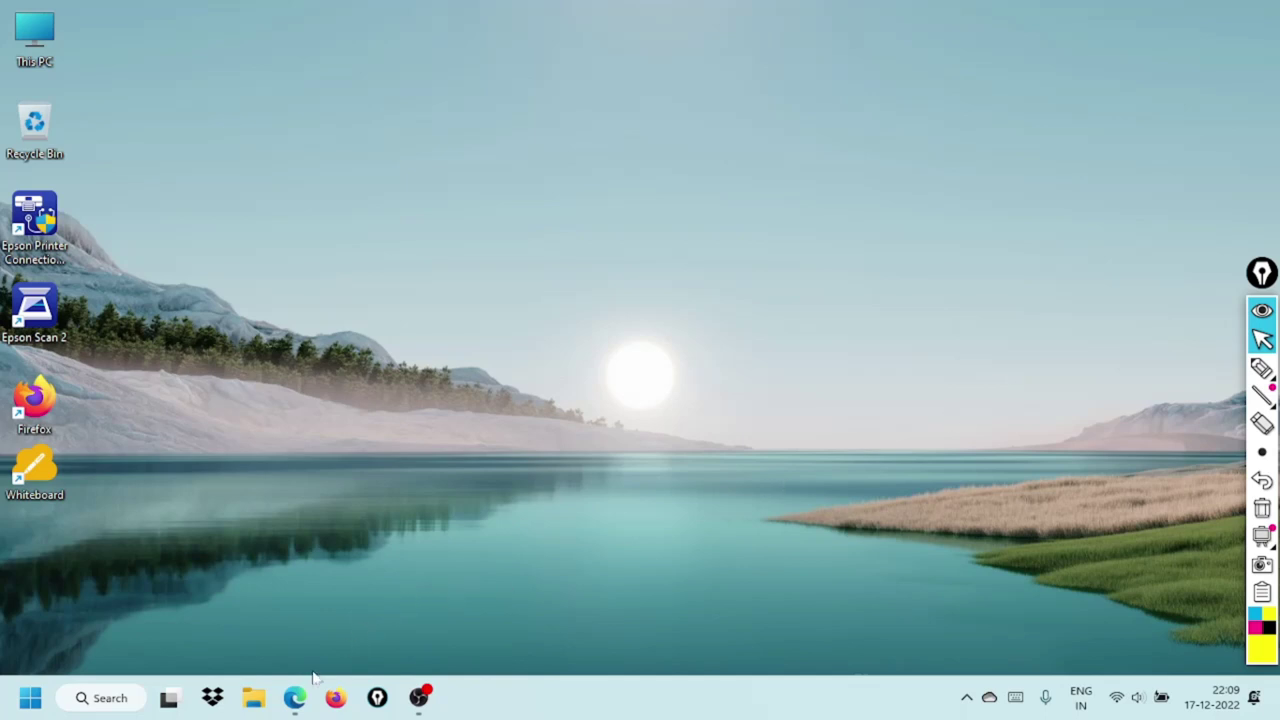
- Switch to YouTube in Microsoft Edge, open the channel's YouTube Studio and start a new video upload
{"action": "mouse_move", "coordinate": [297, 695]}
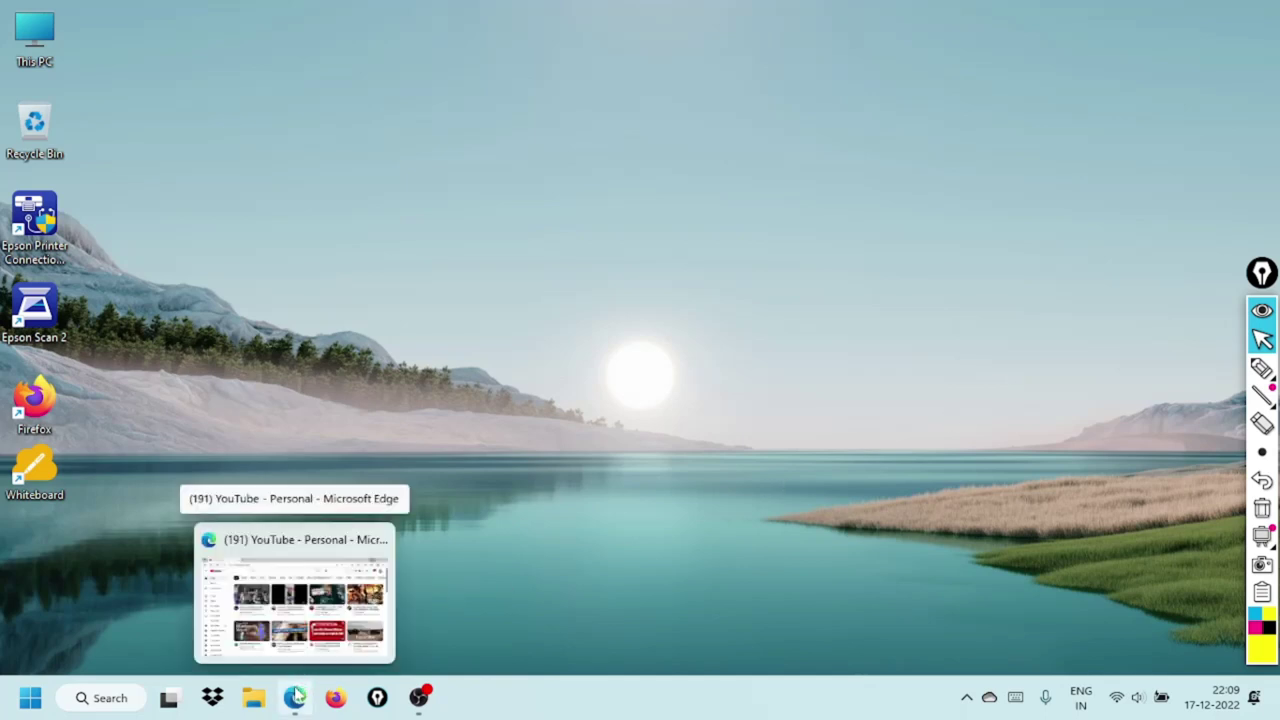
{"action": "left_click", "coordinate": [297, 695]}
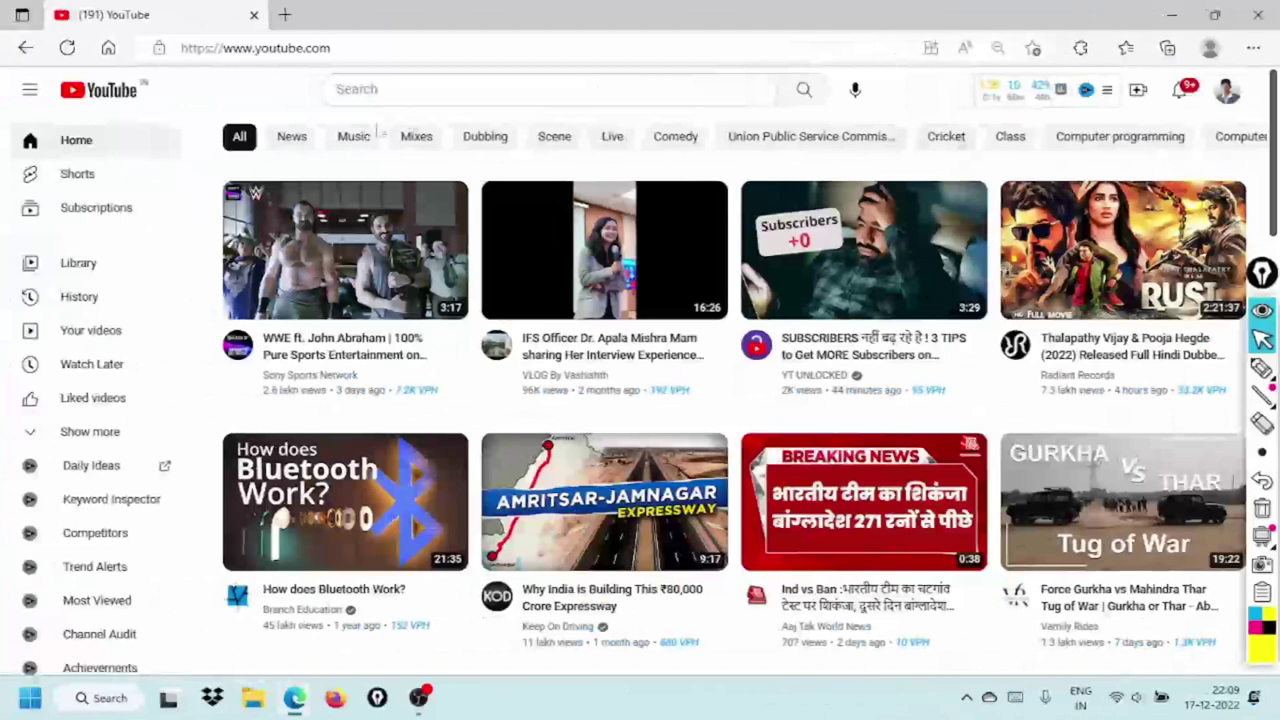
{"action": "left_click", "coordinate": [1227, 104]}
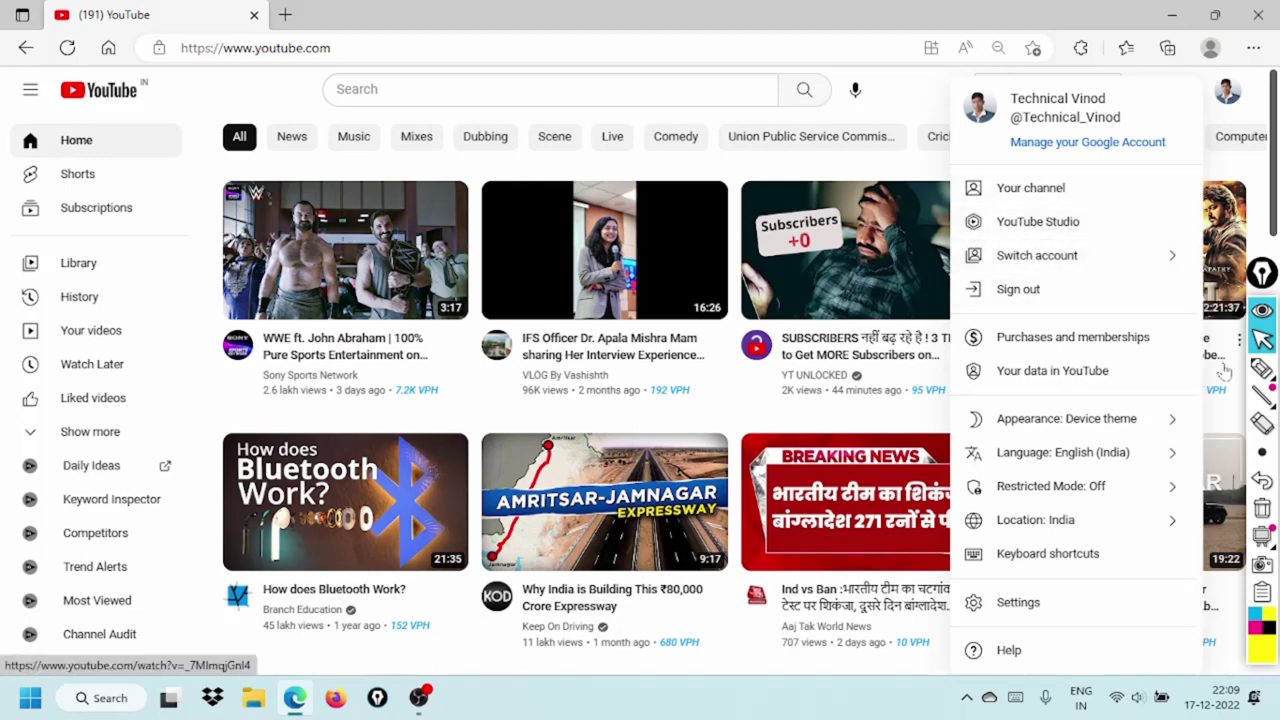
{"action": "left_click", "coordinate": [1010, 222]}
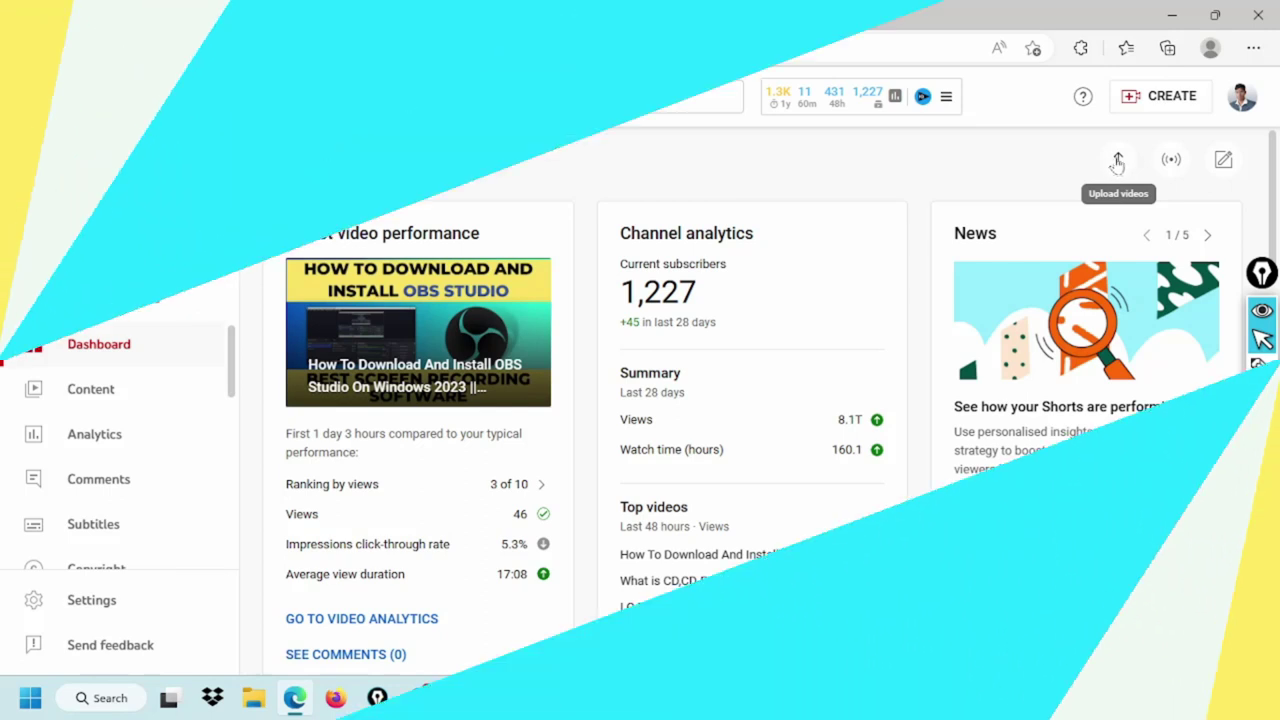
{"action": "left_click", "coordinate": [1118, 162]}
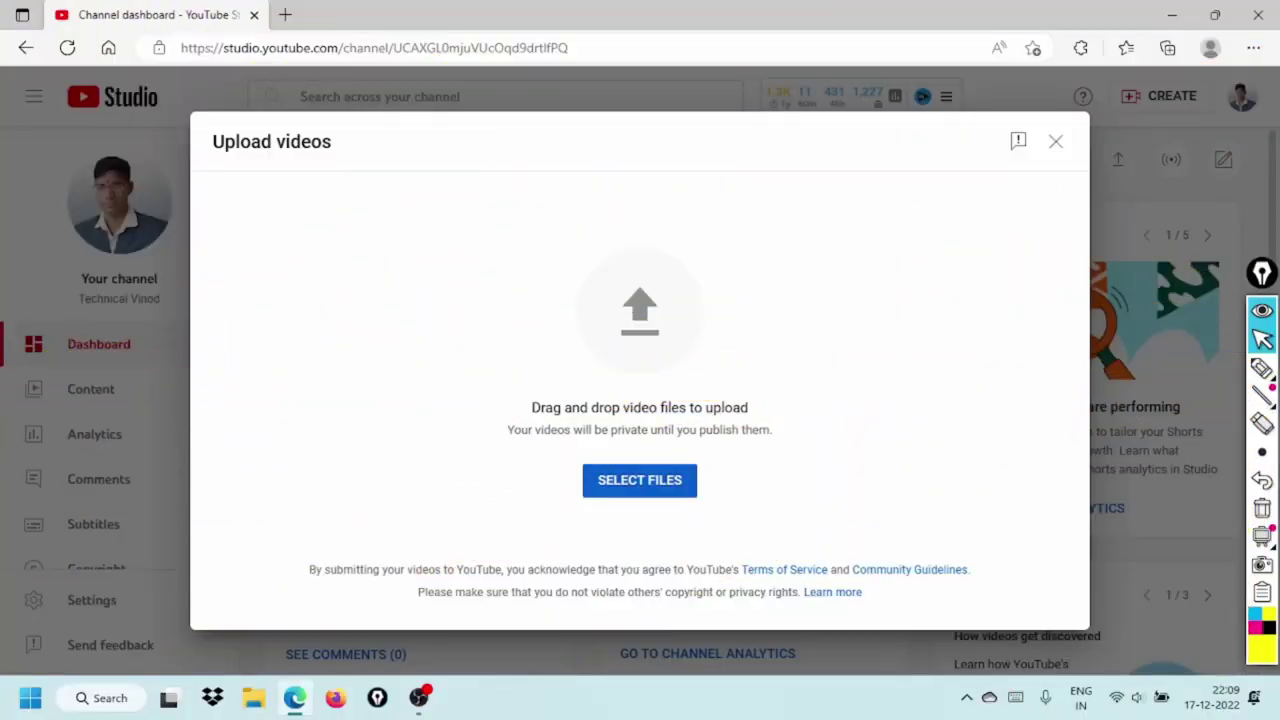
- Choose the MP4 "how to upload video on youtube" from the same-named folder inside Youtube Videos on drive E: for upload
{"action": "left_click", "coordinate": [631, 484]}
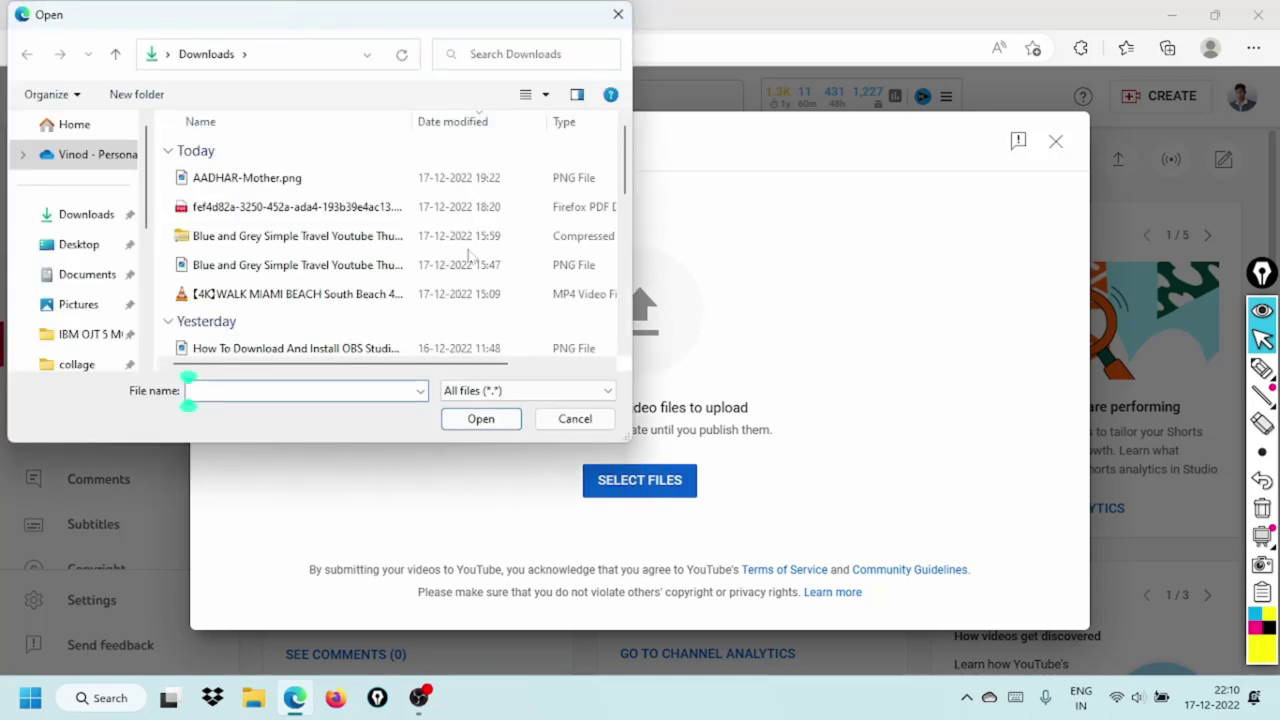
{"action": "scroll", "coordinate": [147, 200], "scroll_direction": "down", "scroll_amount": 2}
{"action": "left_click_drag", "start_coordinate": [147, 200], "coordinate": [143, 292]}
{"action": "left_click", "coordinate": [96, 280]}
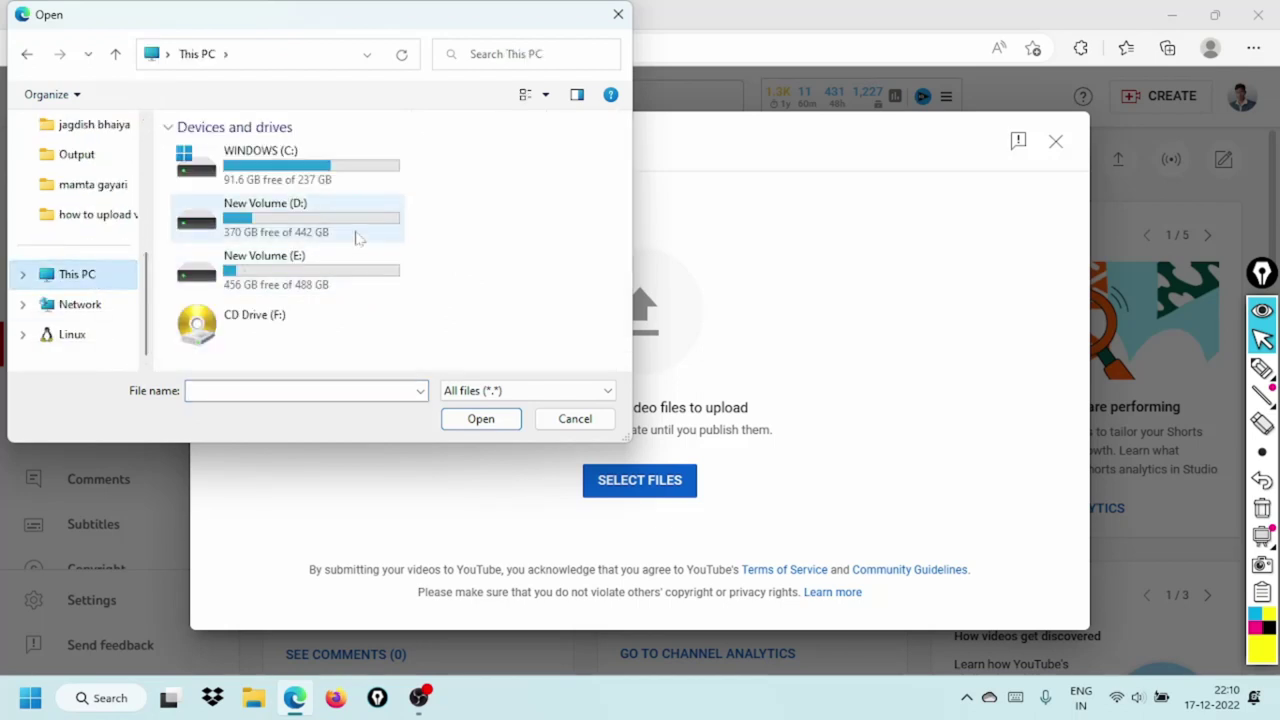
{"action": "double_click", "coordinate": [312, 264]}
{"action": "scroll", "coordinate": [312, 173], "scroll_direction": "down", "scroll_amount": 3}
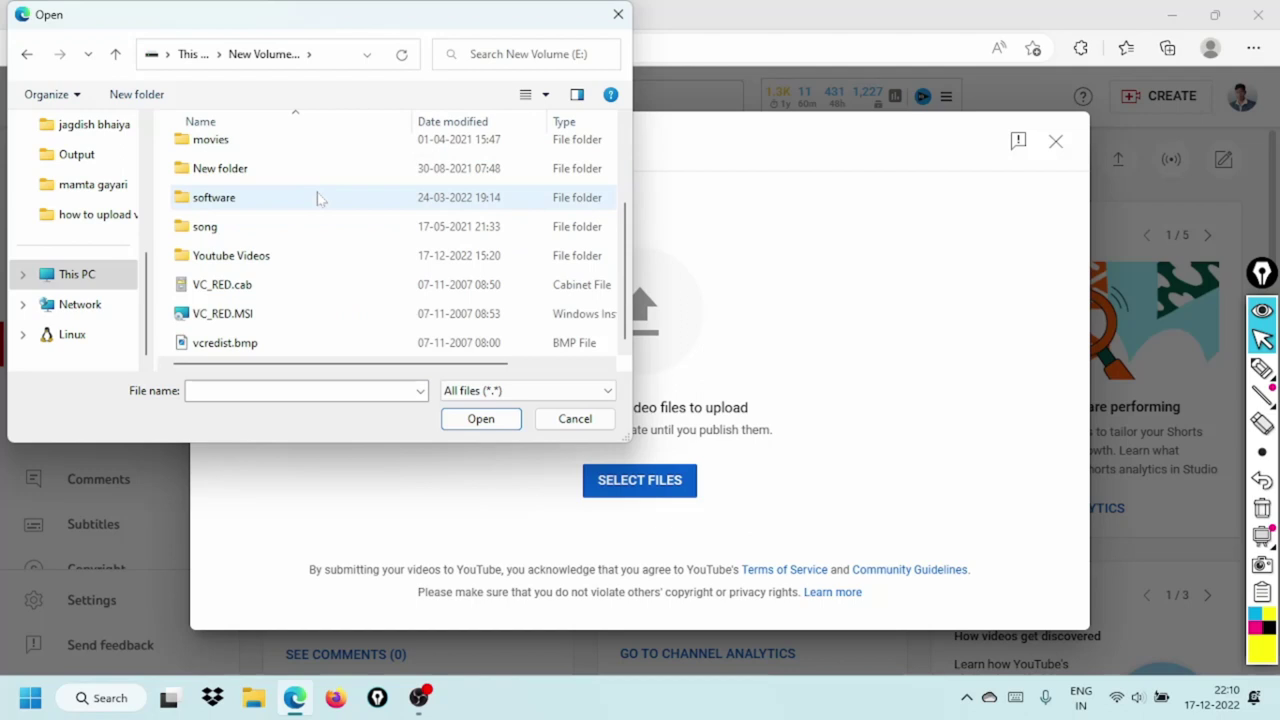
{"action": "left_click", "coordinate": [258, 255]}
{"action": "double_click", "coordinate": [258, 255]}
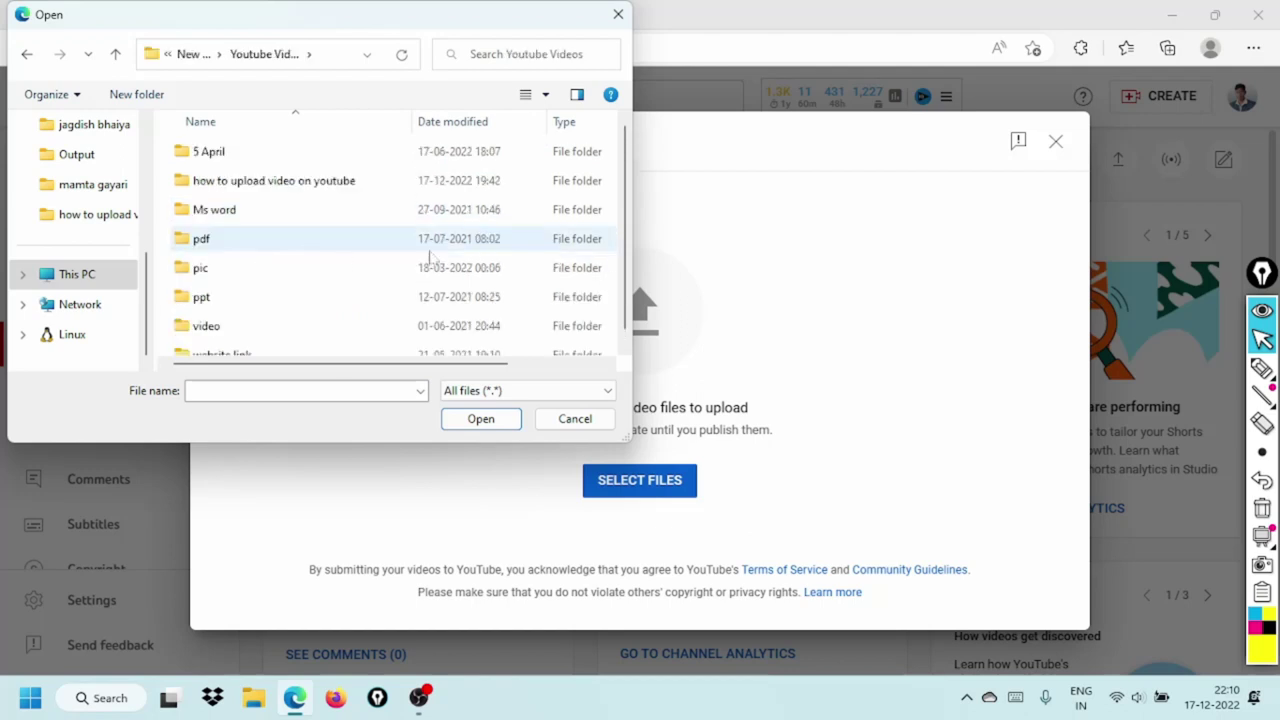
{"action": "double_click", "coordinate": [300, 186]}
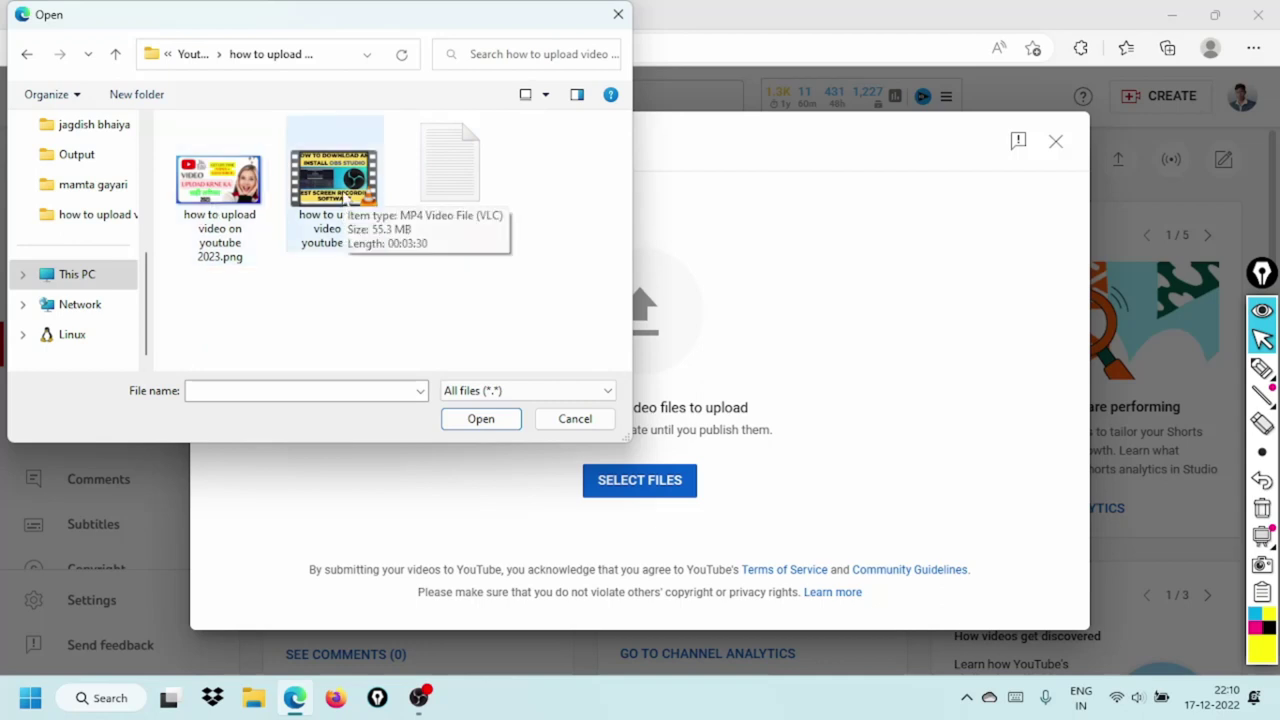
{"action": "double_click", "coordinate": [340, 196]}
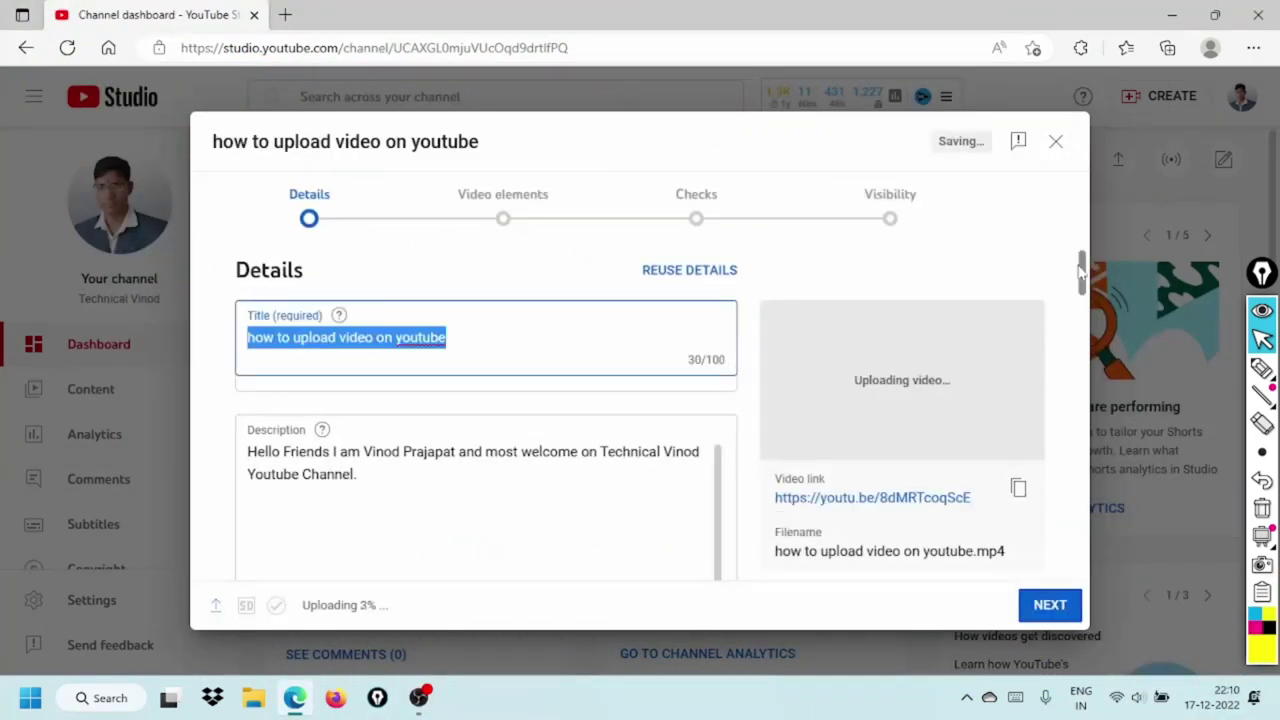
- Review the title and description fields in the uploaded video's details
{"action": "scroll", "coordinate": [1080, 268], "scroll_direction": "down", "scroll_amount": 4}
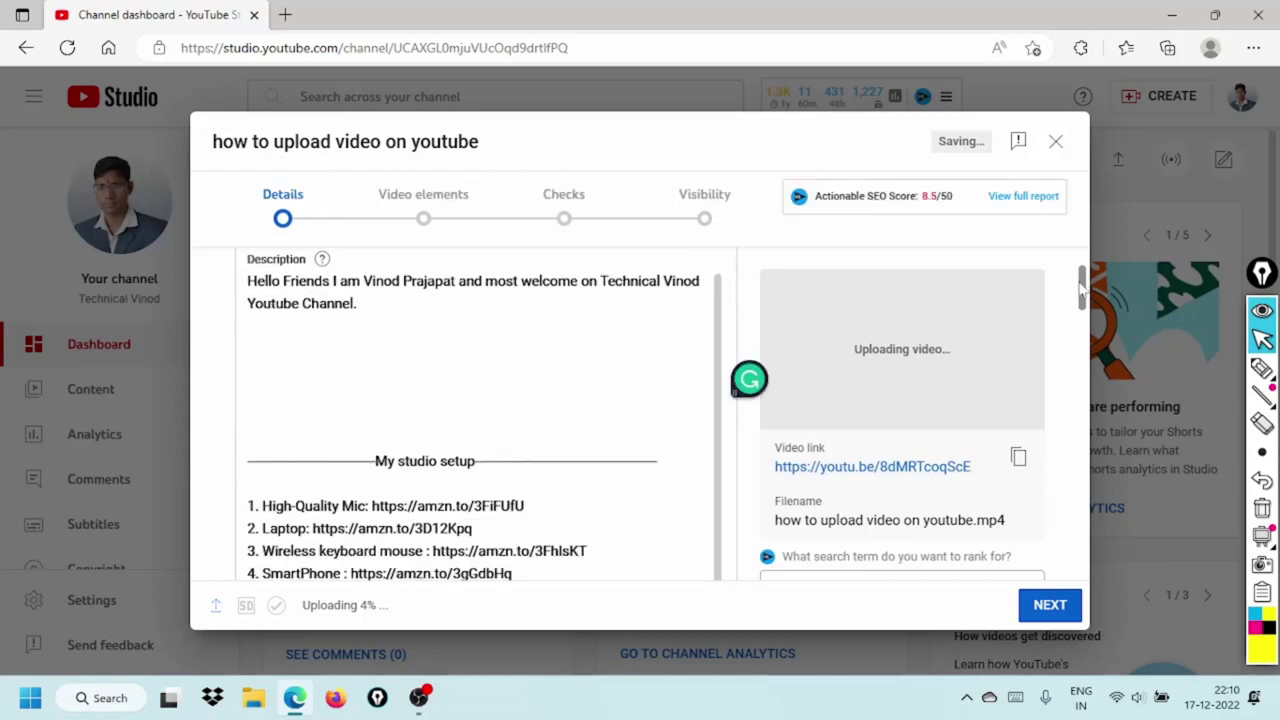
{"action": "scroll", "coordinate": [1080, 258], "scroll_direction": "up", "scroll_amount": 5}
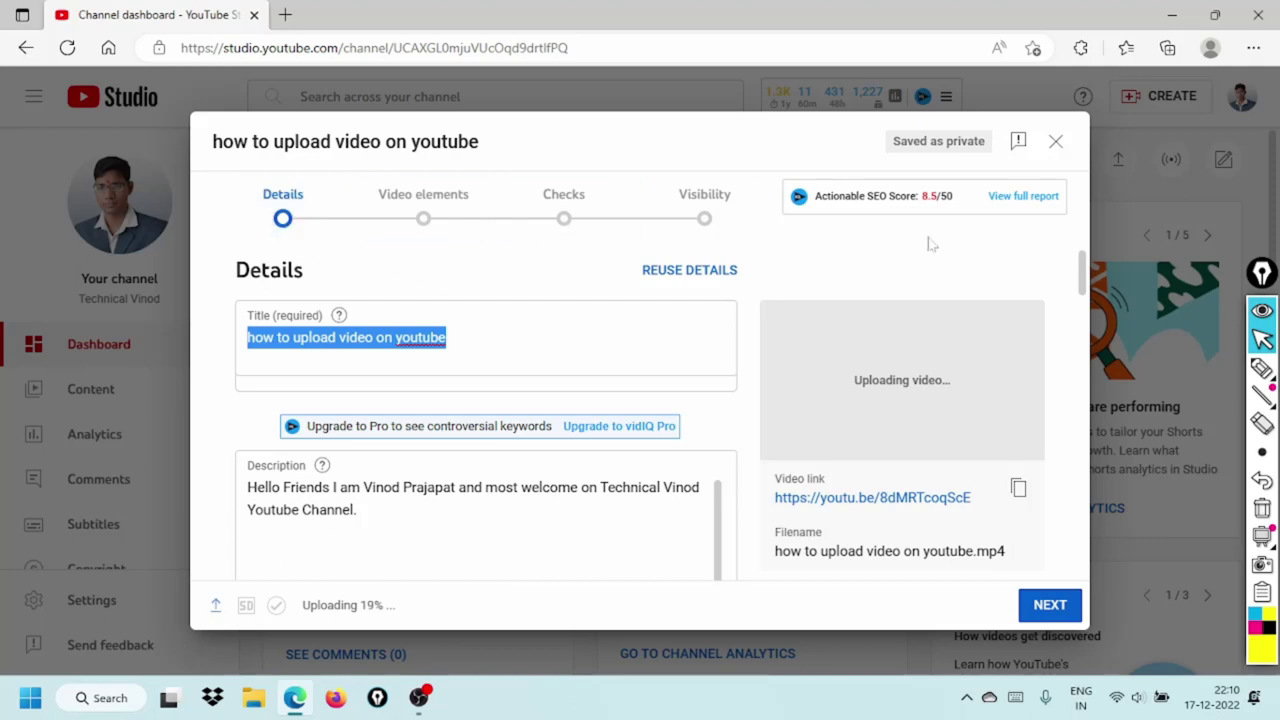
{"action": "scroll", "coordinate": [1080, 283], "scroll_direction": "down", "scroll_amount": 2}
{"action": "scroll", "coordinate": [1080, 271], "scroll_direction": "up", "scroll_amount": 2}
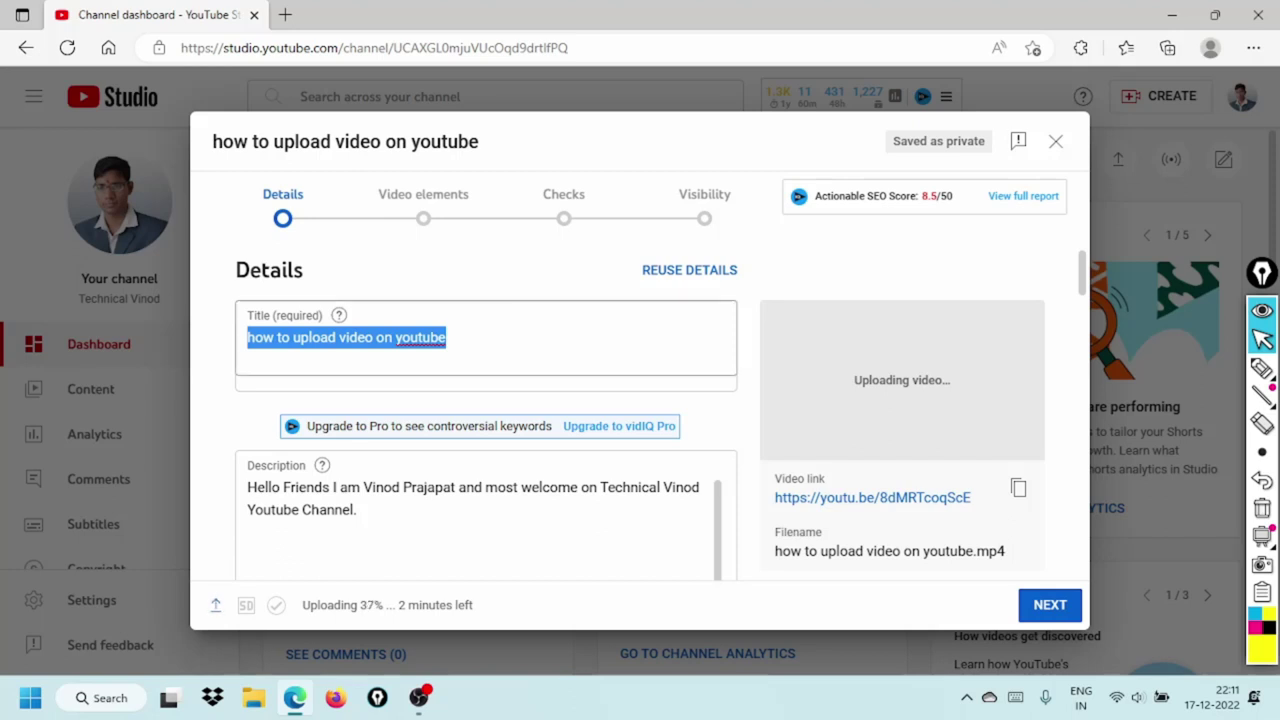
{"action": "left_click", "coordinate": [749, 378]}
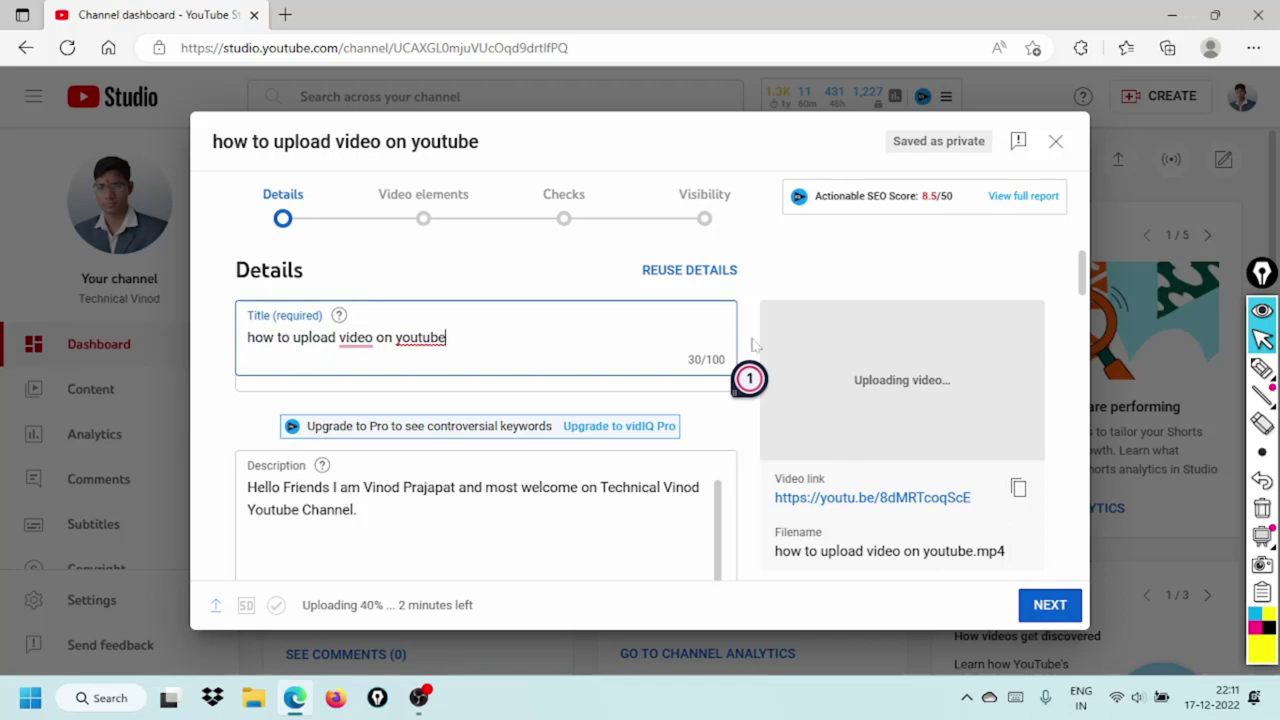
{"action": "scroll", "coordinate": [1081, 285], "scroll_direction": "down", "scroll_amount": 3}
{"action": "scroll", "coordinate": [1081, 285], "scroll_direction": "up", "scroll_amount": 3}
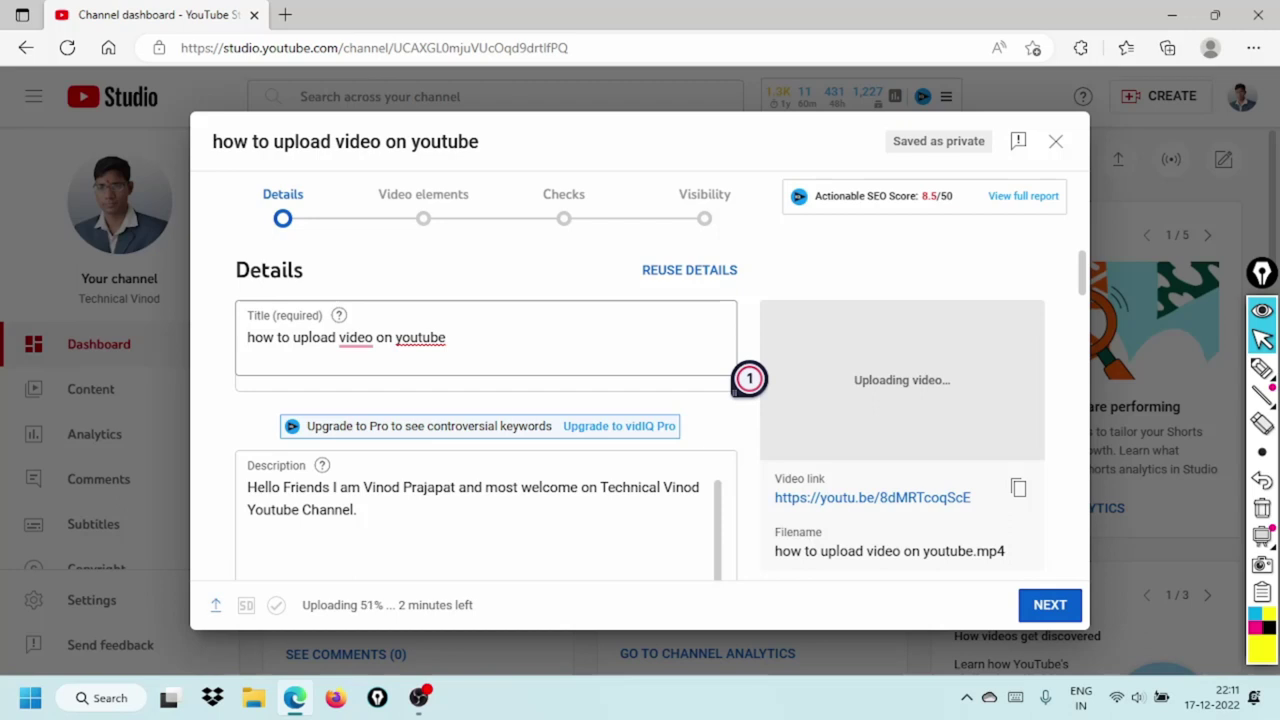
- Extend the video title with "in 2023 || youtube pr video upload krne ka shi tarika 2023"
{"action": "left_click", "coordinate": [446, 337]}
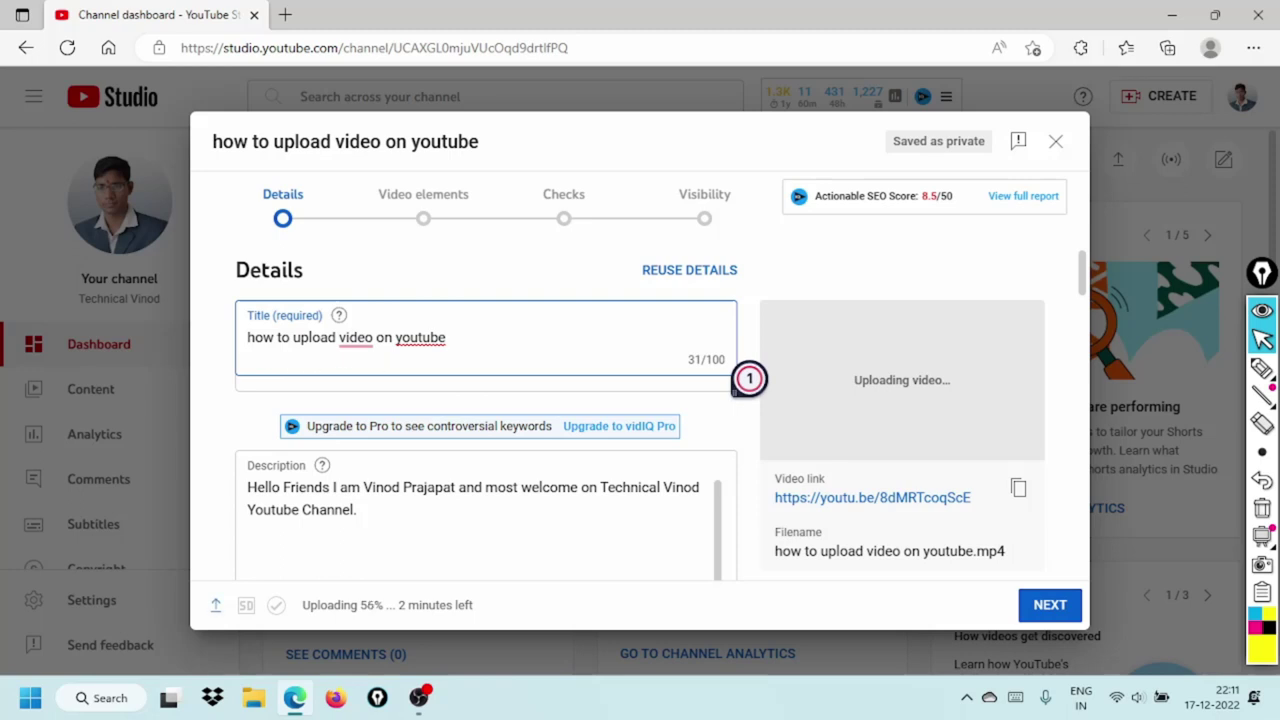
{"action": "type", "text": "in"}
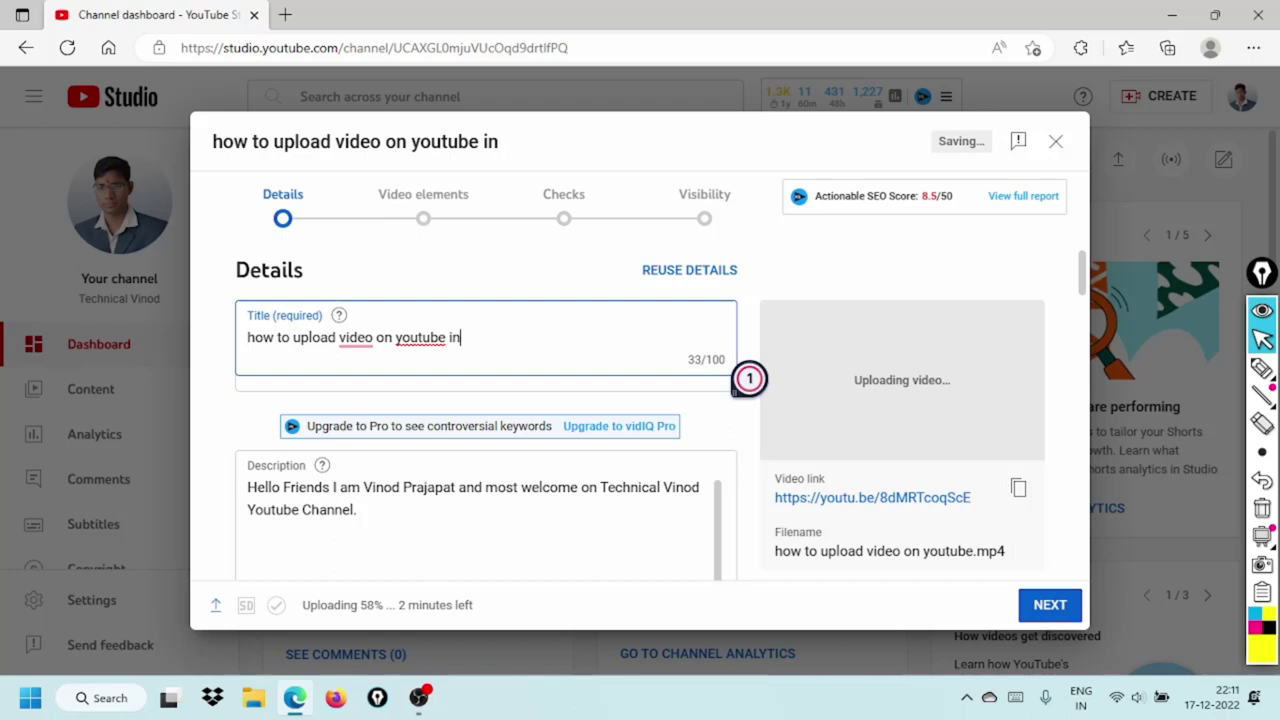
{"action": "type", "text": " 2023"}
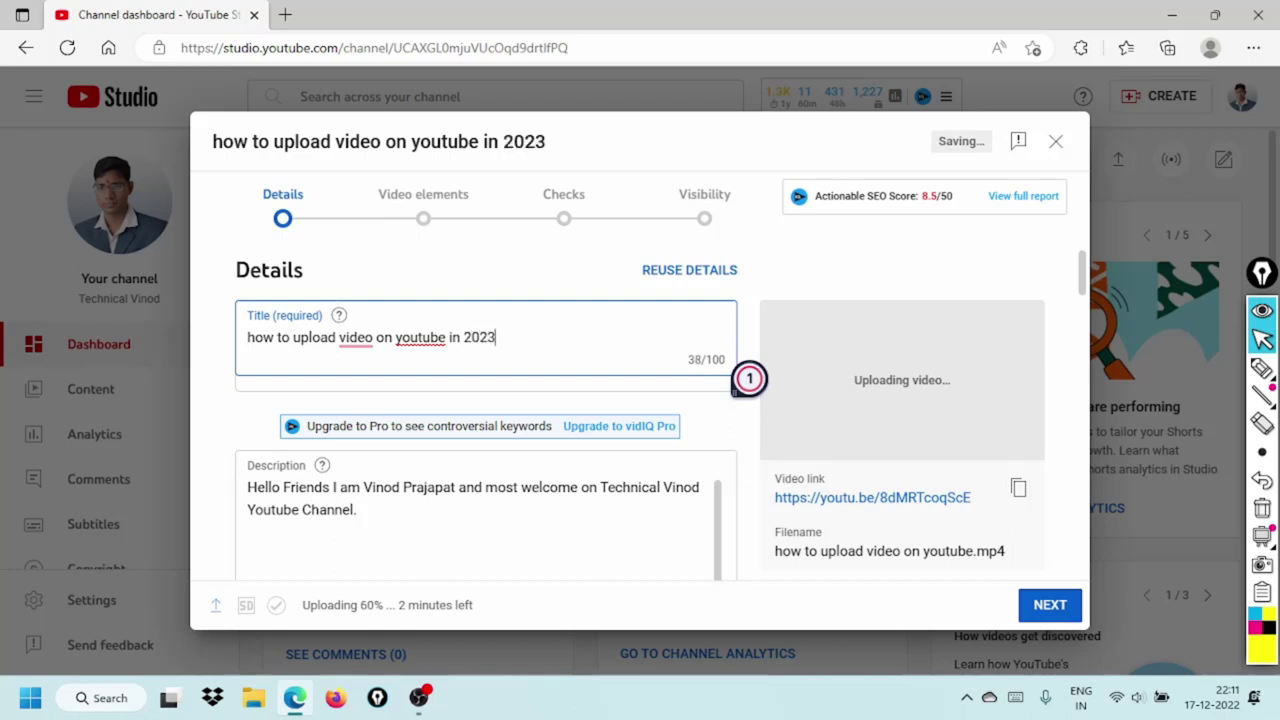
{"action": "type", "text": " || youtube pr video upload krne ka s"}
{"action": "type", "text": "tarika "}
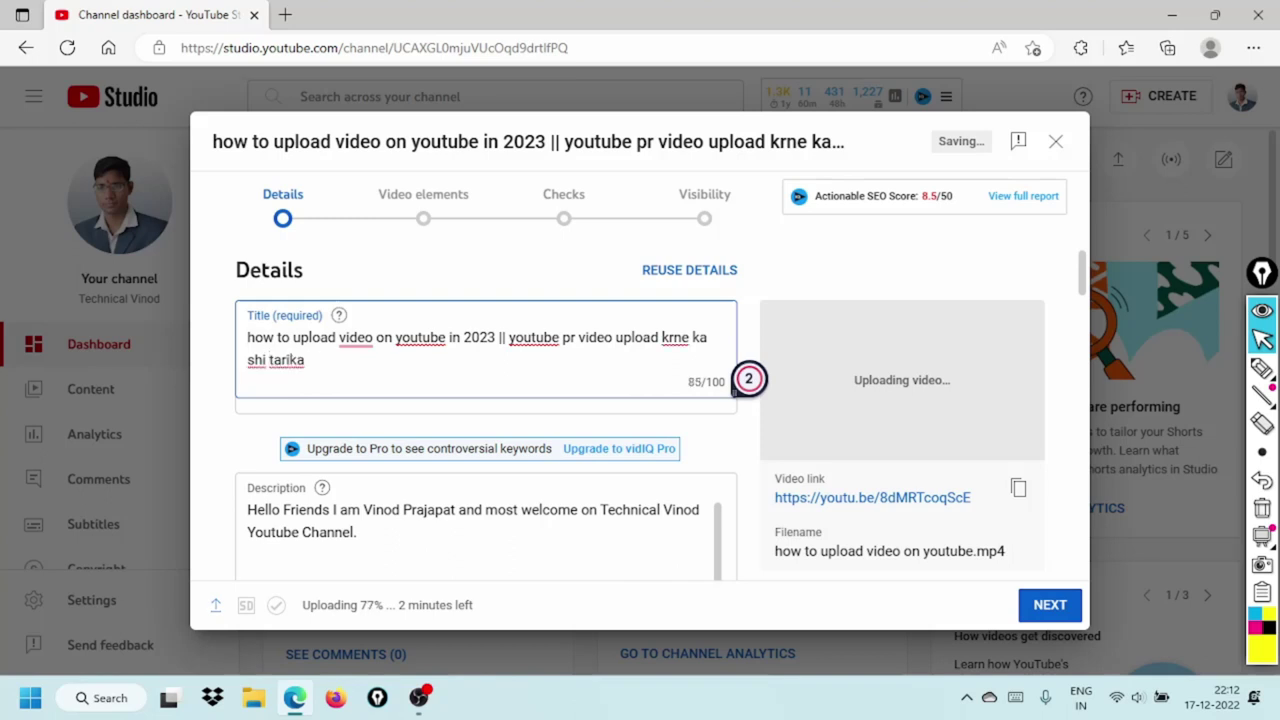
{"action": "type", "text": "2023"}
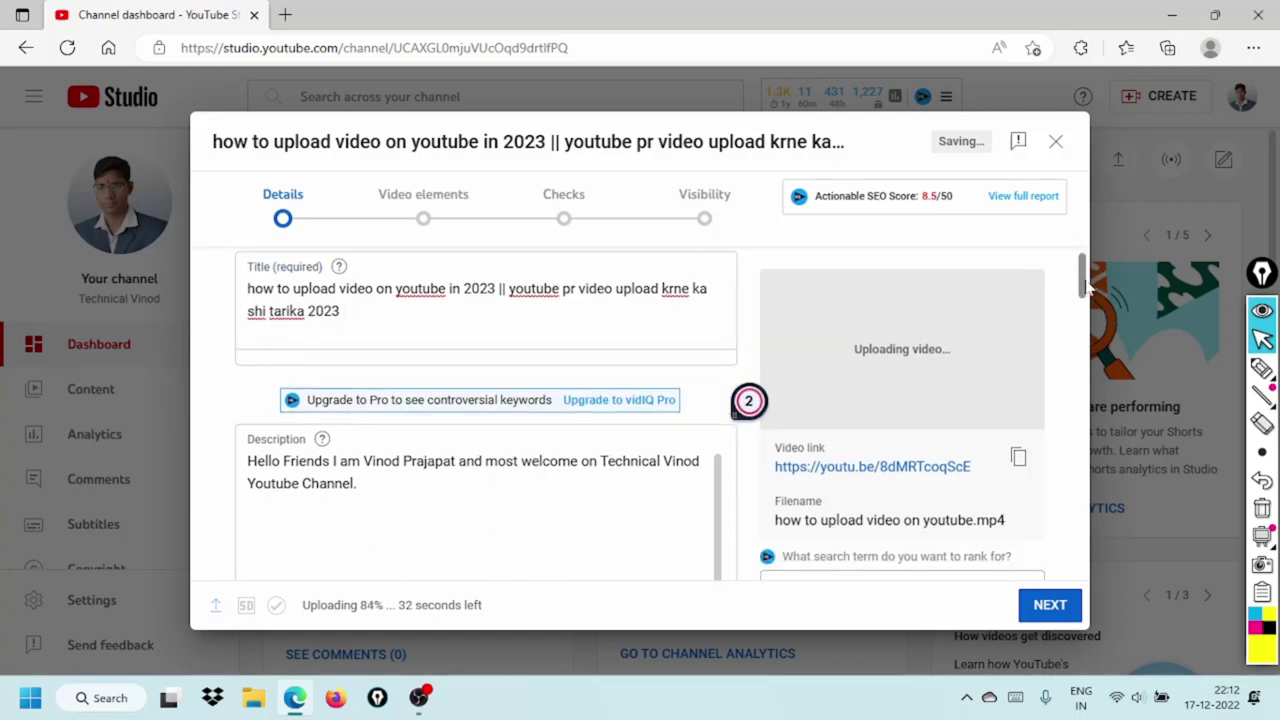
{"action": "scroll", "coordinate": [1087, 287], "scroll_direction": "down", "scroll_amount": 1}
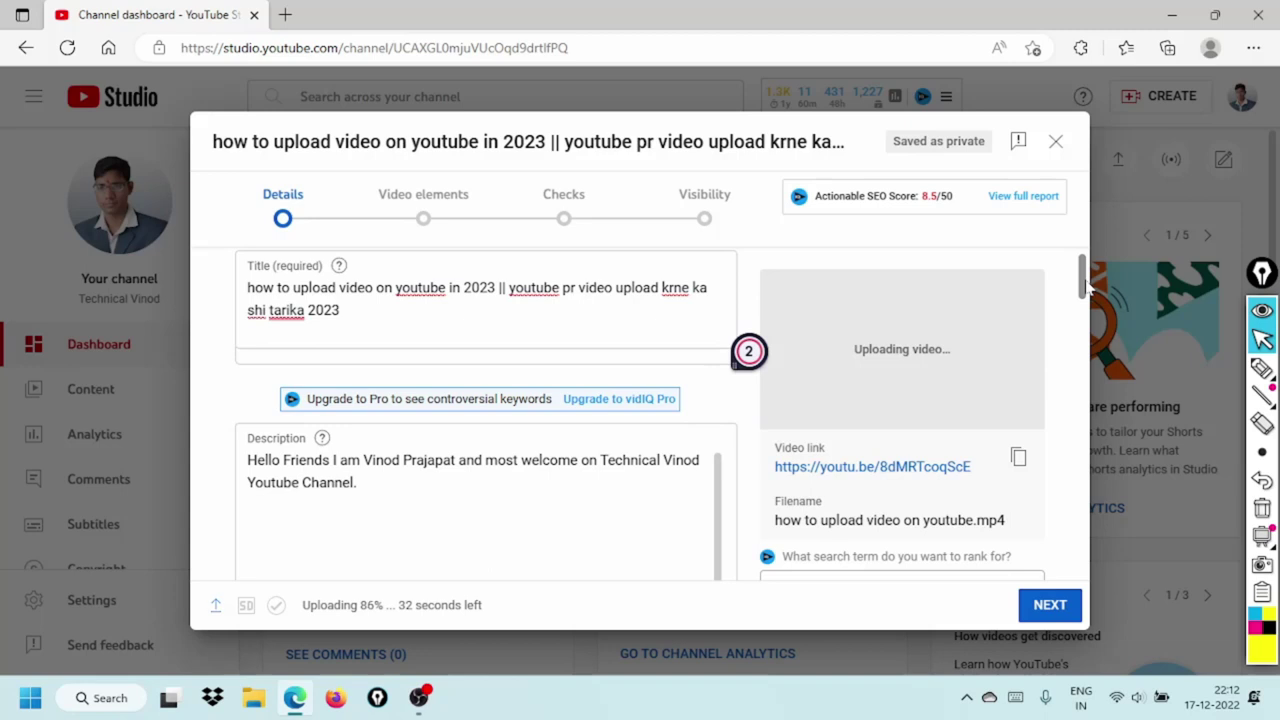
{"action": "right_click", "coordinate": [684, 350]}
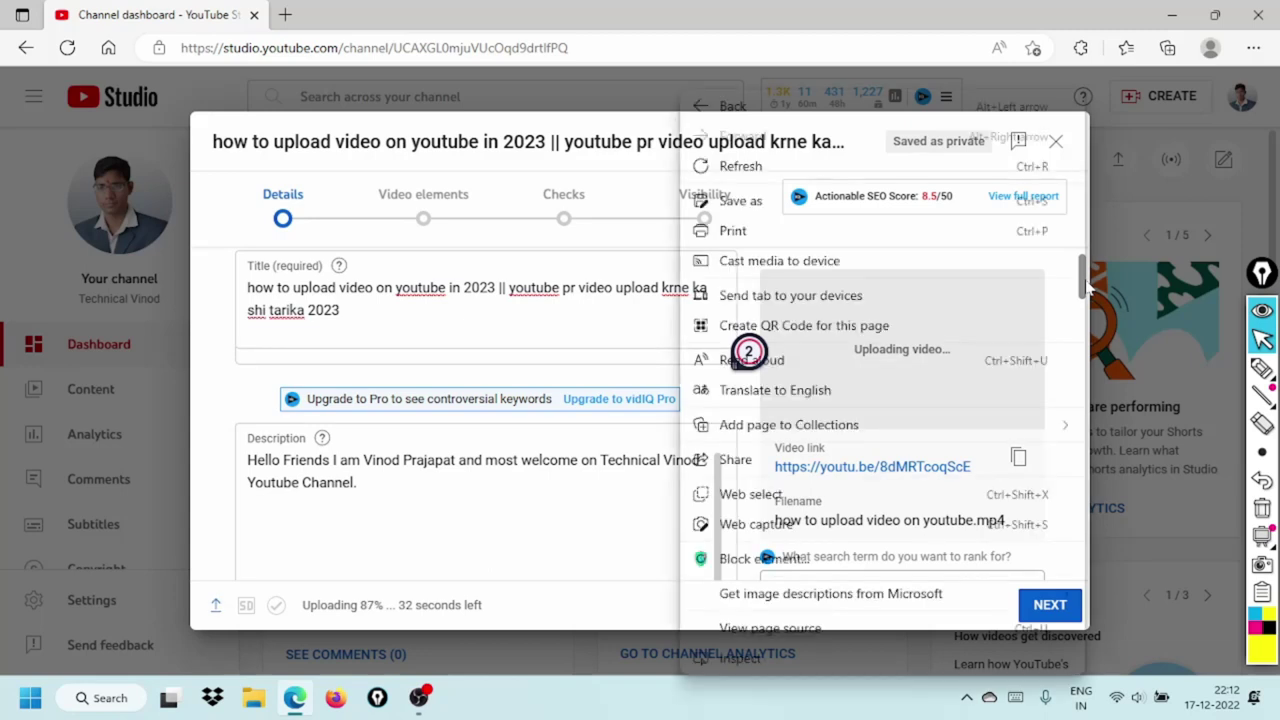
{"action": "left_click", "coordinate": [684, 330]}
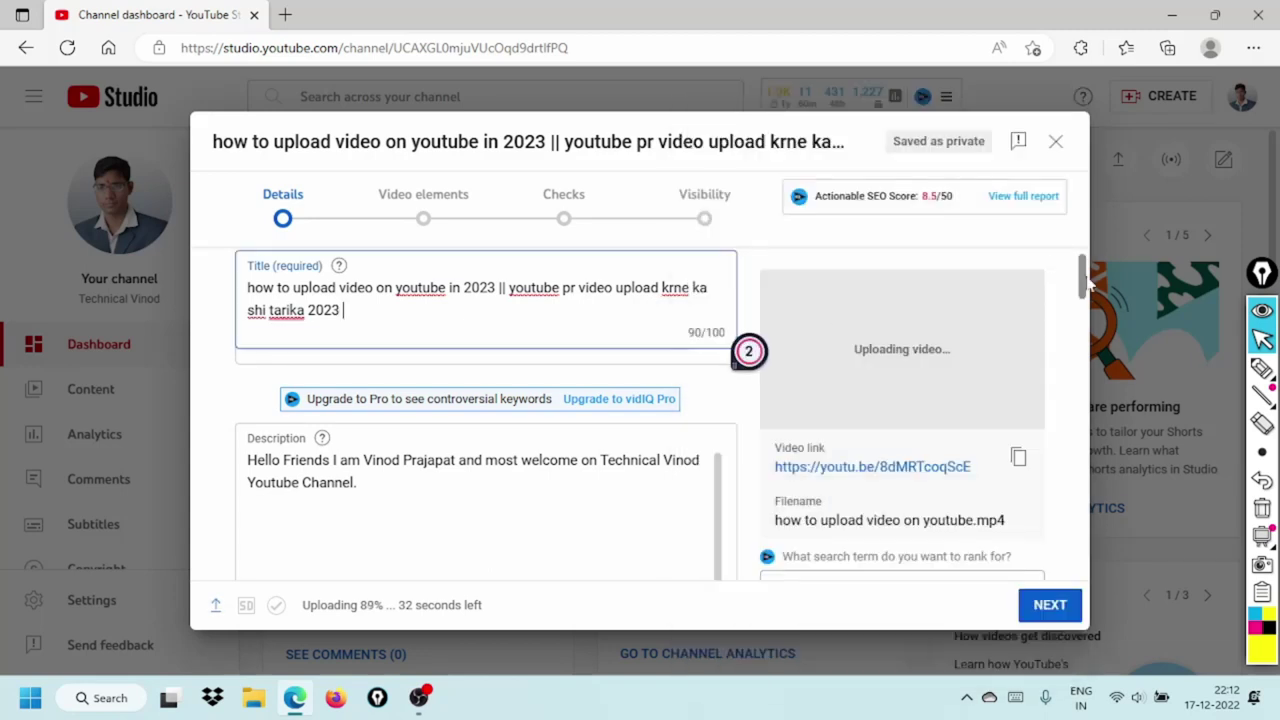
{"action": "scroll", "coordinate": [1088, 285], "scroll_direction": "down", "scroll_amount": 2}
{"action": "scroll", "coordinate": [1090, 290], "scroll_direction": "down", "scroll_amount": 1}
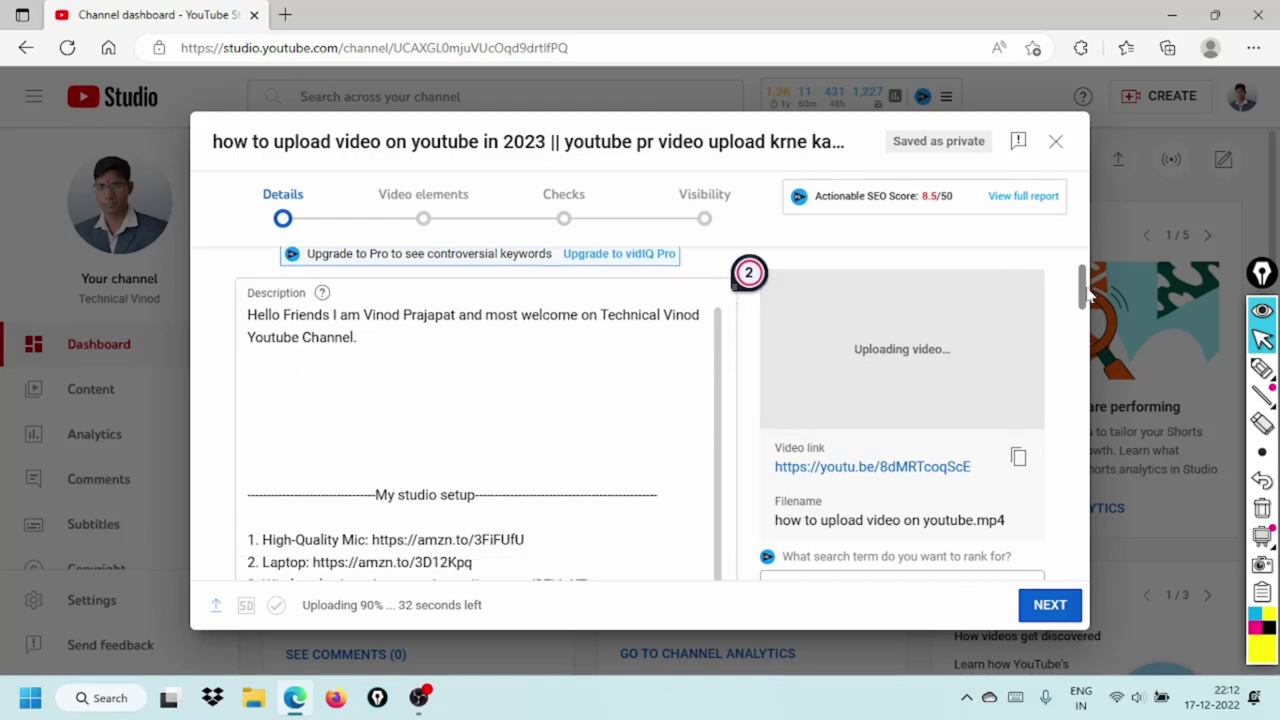
{"action": "scroll", "coordinate": [1090, 290], "scroll_direction": "down", "scroll_amount": 2}
{"action": "scroll", "coordinate": [1090, 290], "scroll_direction": "up", "scroll_amount": 5}
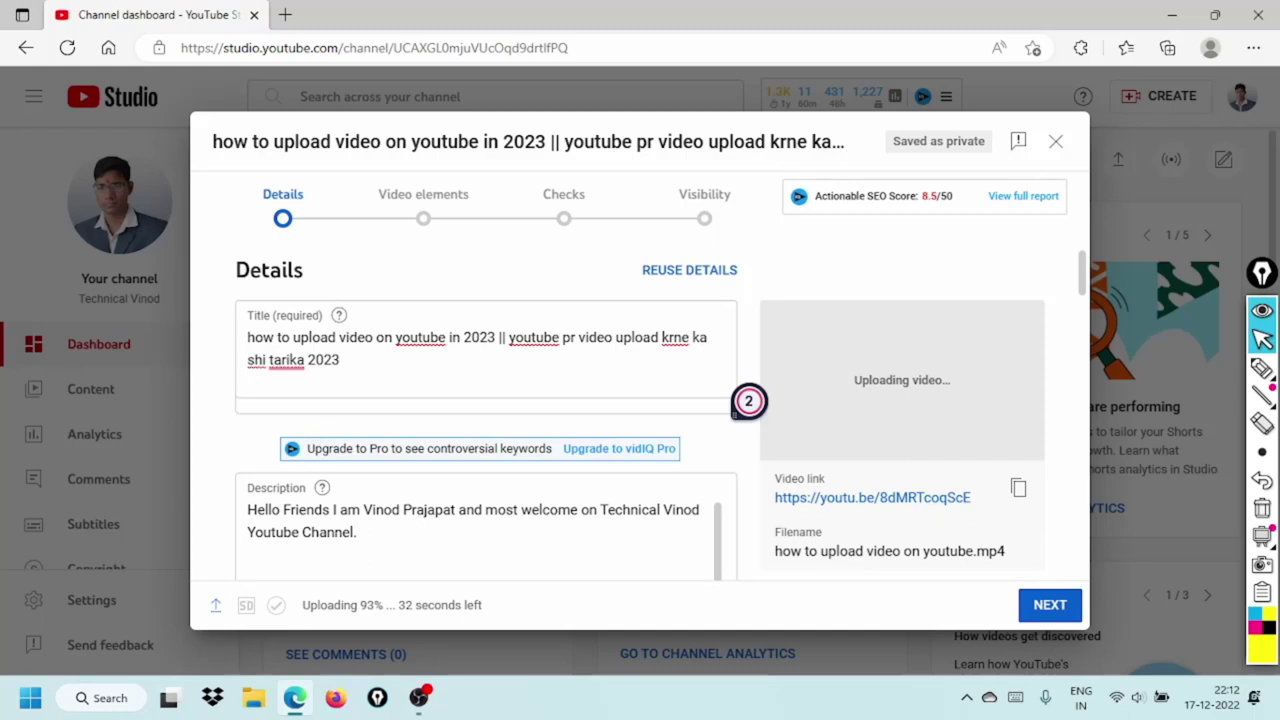
- Add the opening line "In this video you will learn about how to upload video on youtube in 2023" above the description's greeting, separated by a blank line
{"action": "left_click", "coordinate": [248, 510]}
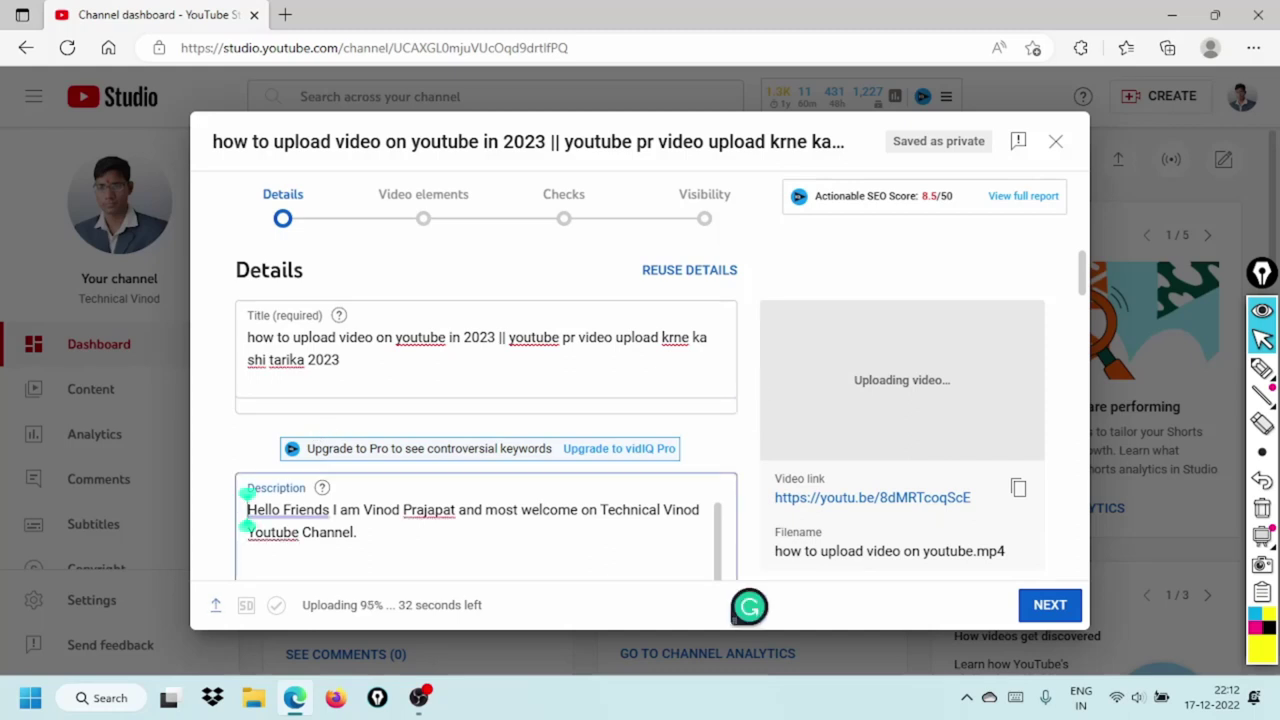
{"action": "key", "text": "Return"}
{"action": "key", "text": "Return"}
{"action": "left_click", "coordinate": [248, 505]}
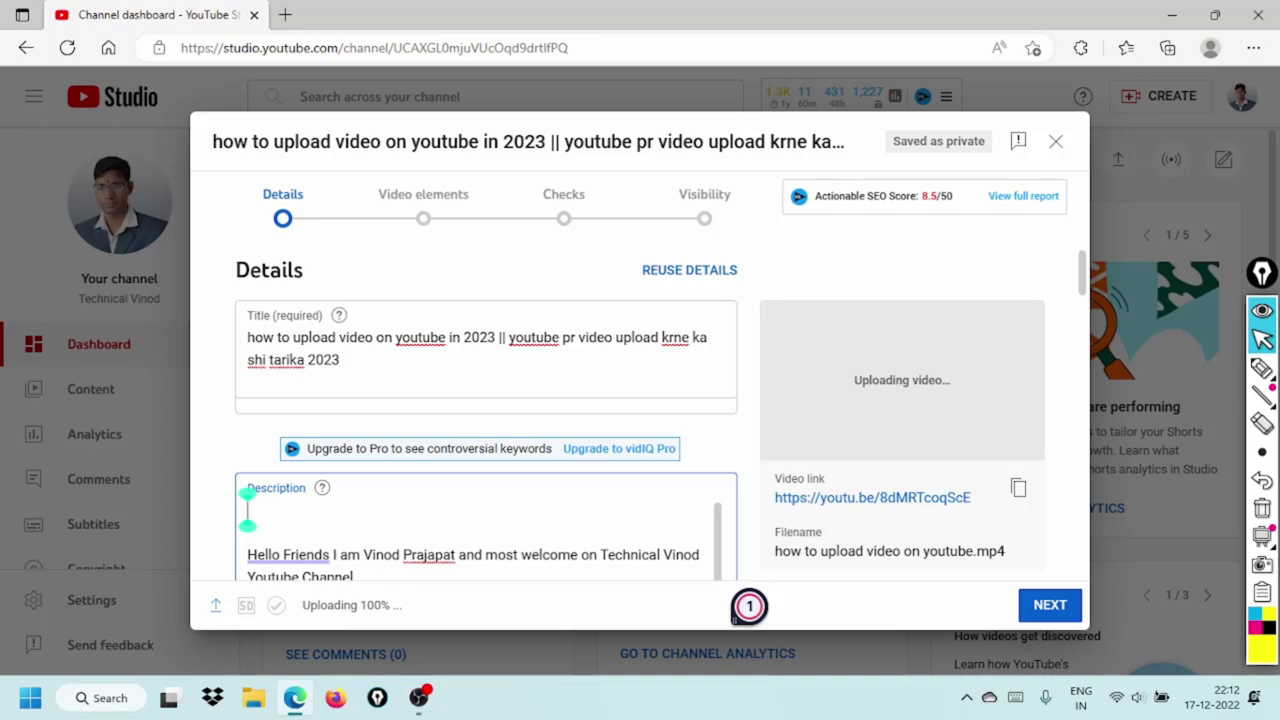
{"action": "type", "text": "In"}
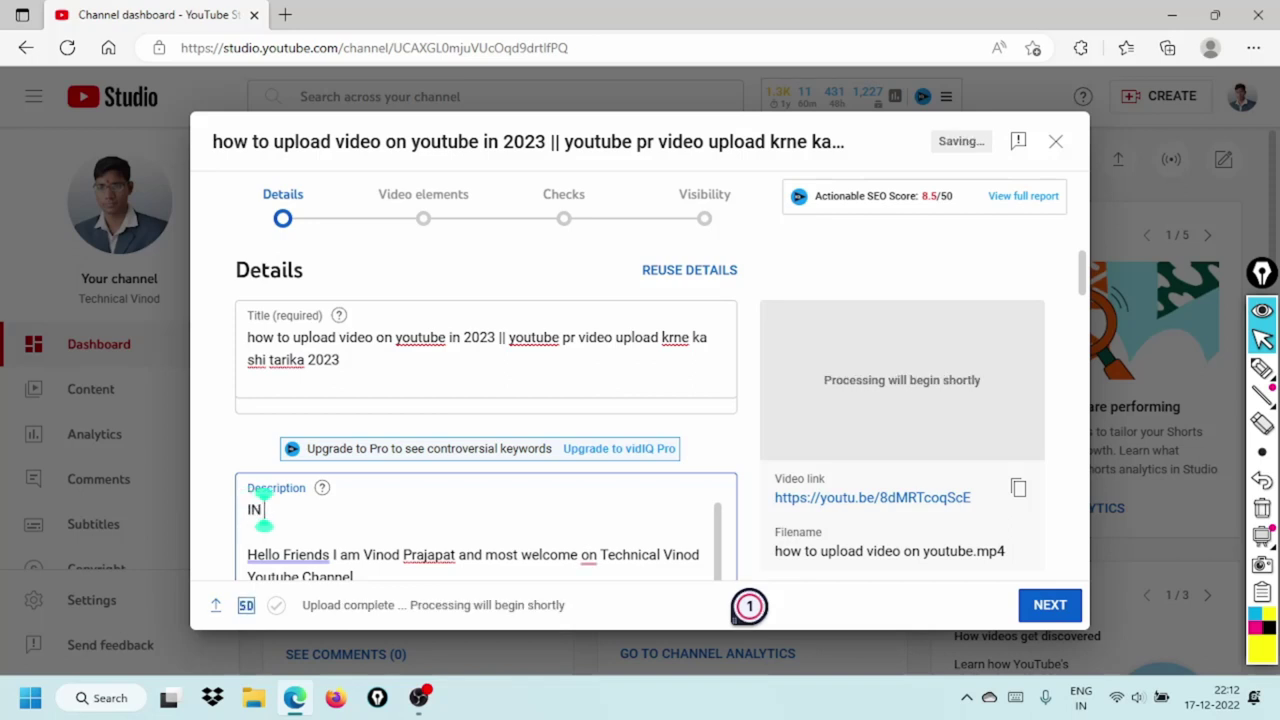
{"action": "type", "text": " this "}
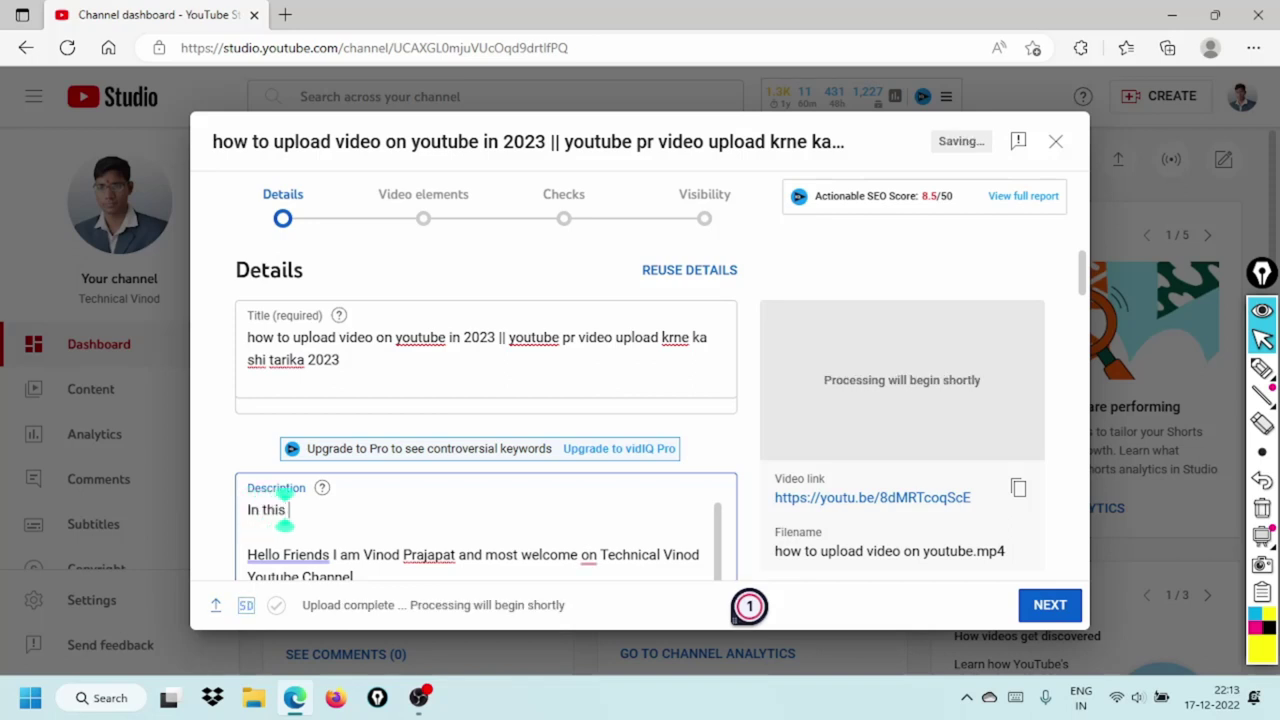
{"action": "type", "text": "video you"}
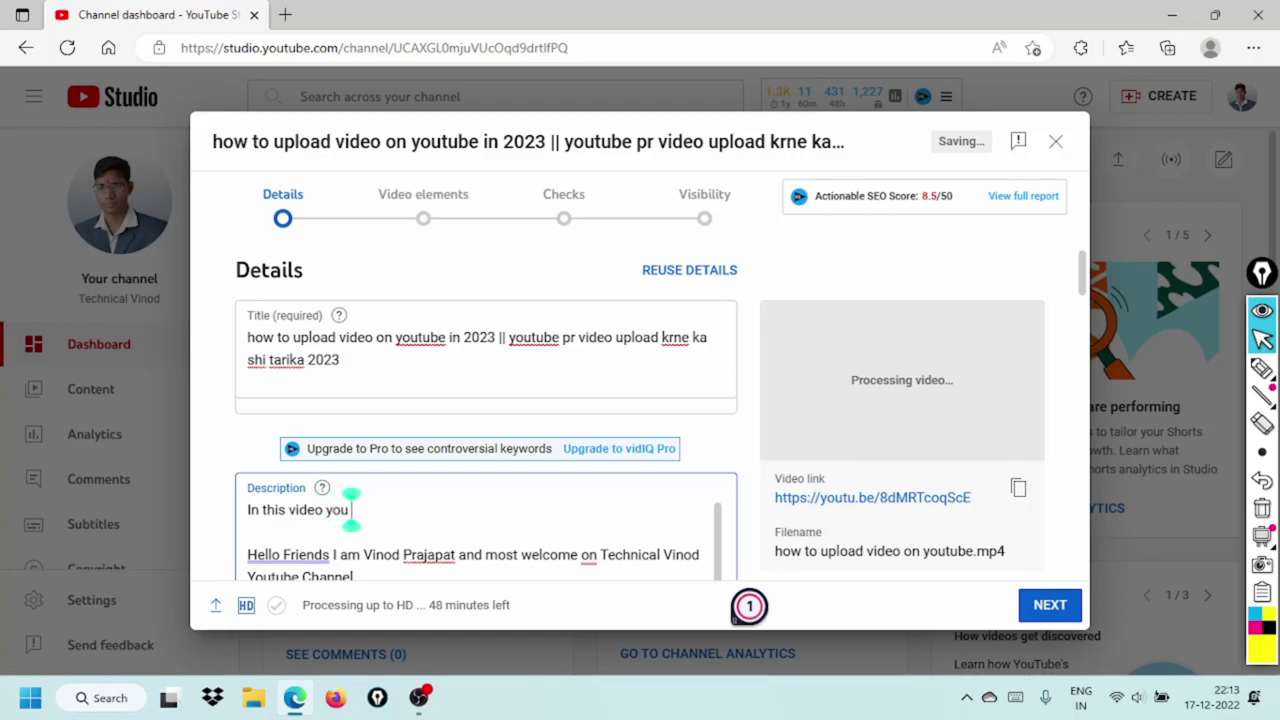
{"action": "type", "text": " will lea"}
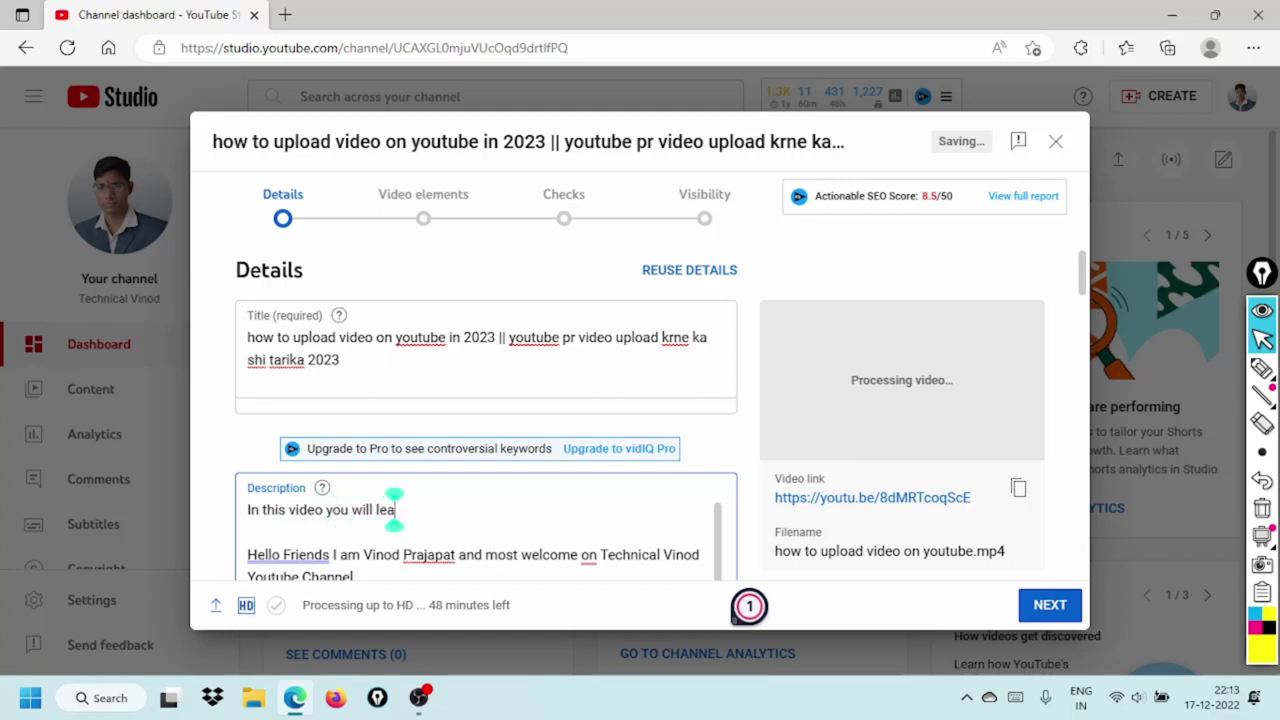
{"action": "type", "text": "rn abo"}
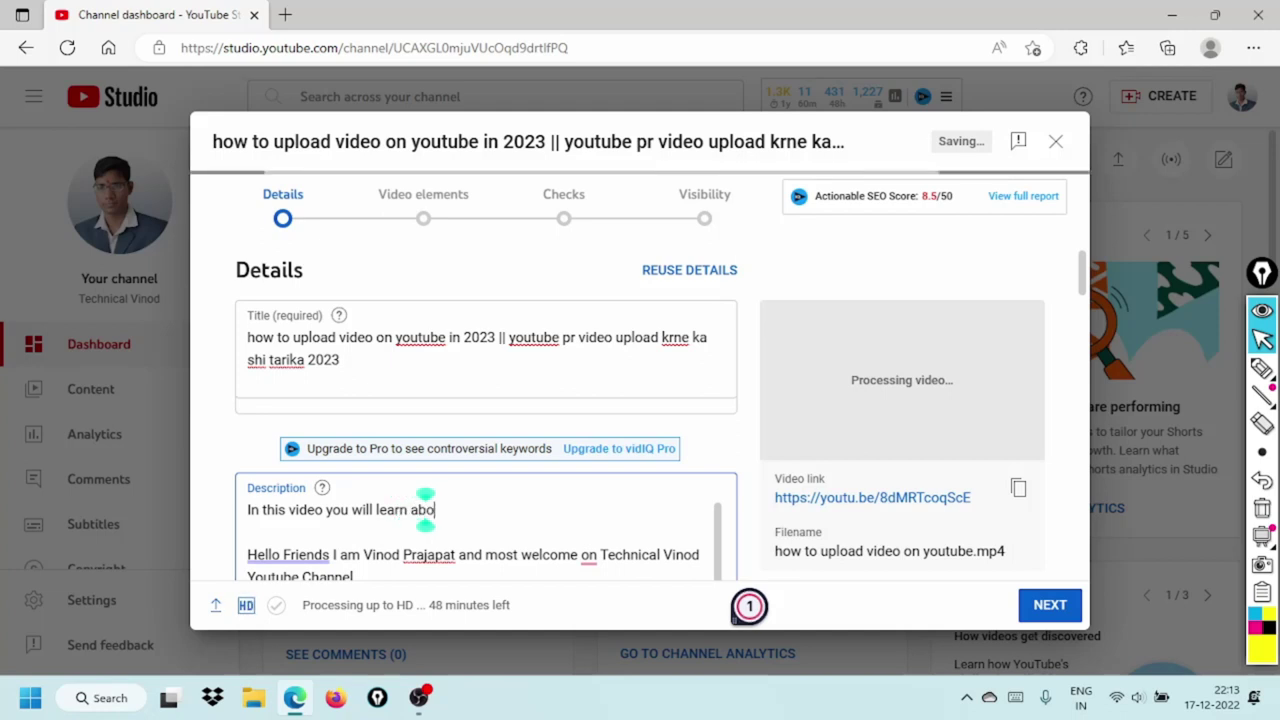
{"action": "type", "text": "ut how"}
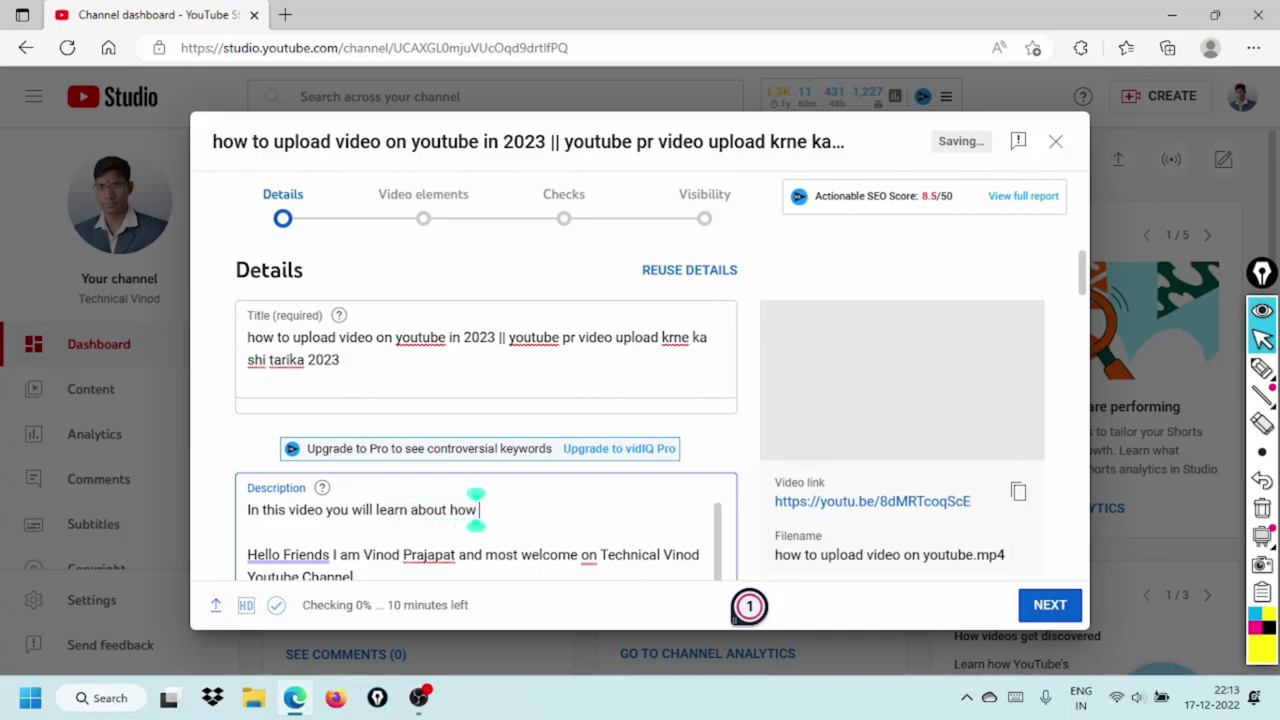
{"action": "type", "text": " to upload "}
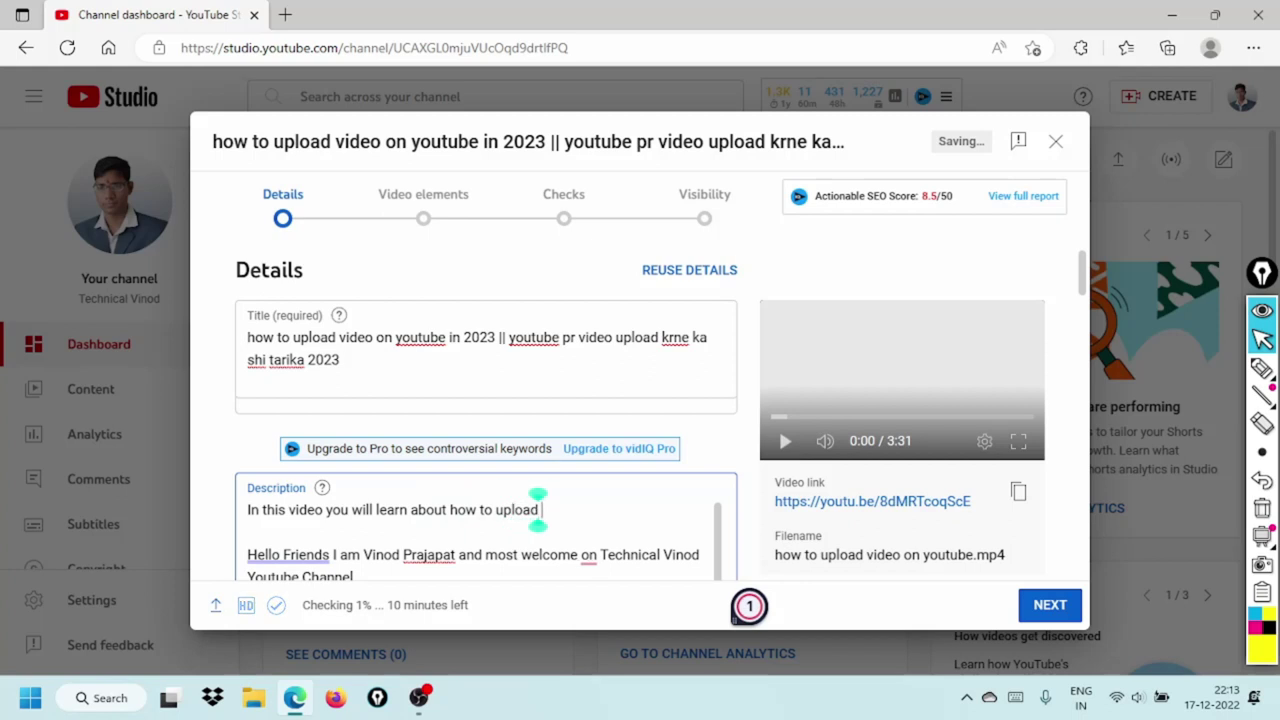
{"action": "type", "text": "video on "}
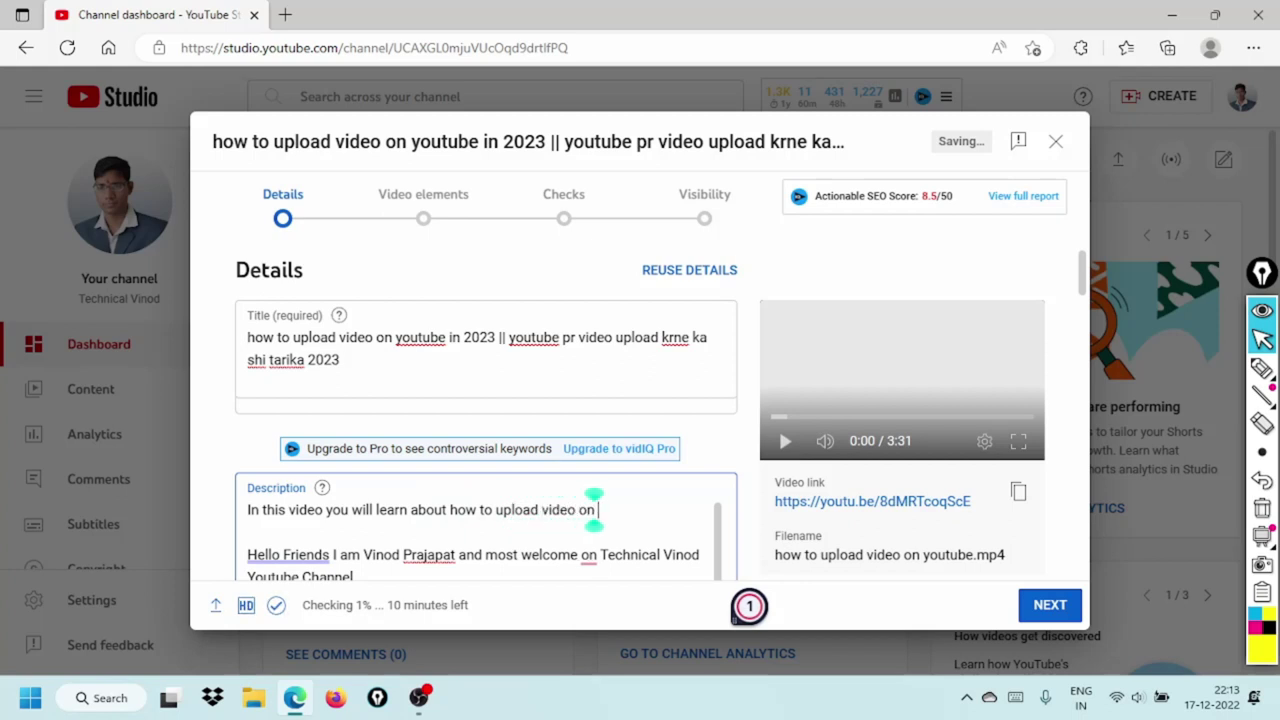
{"action": "type", "text": "youtub"}
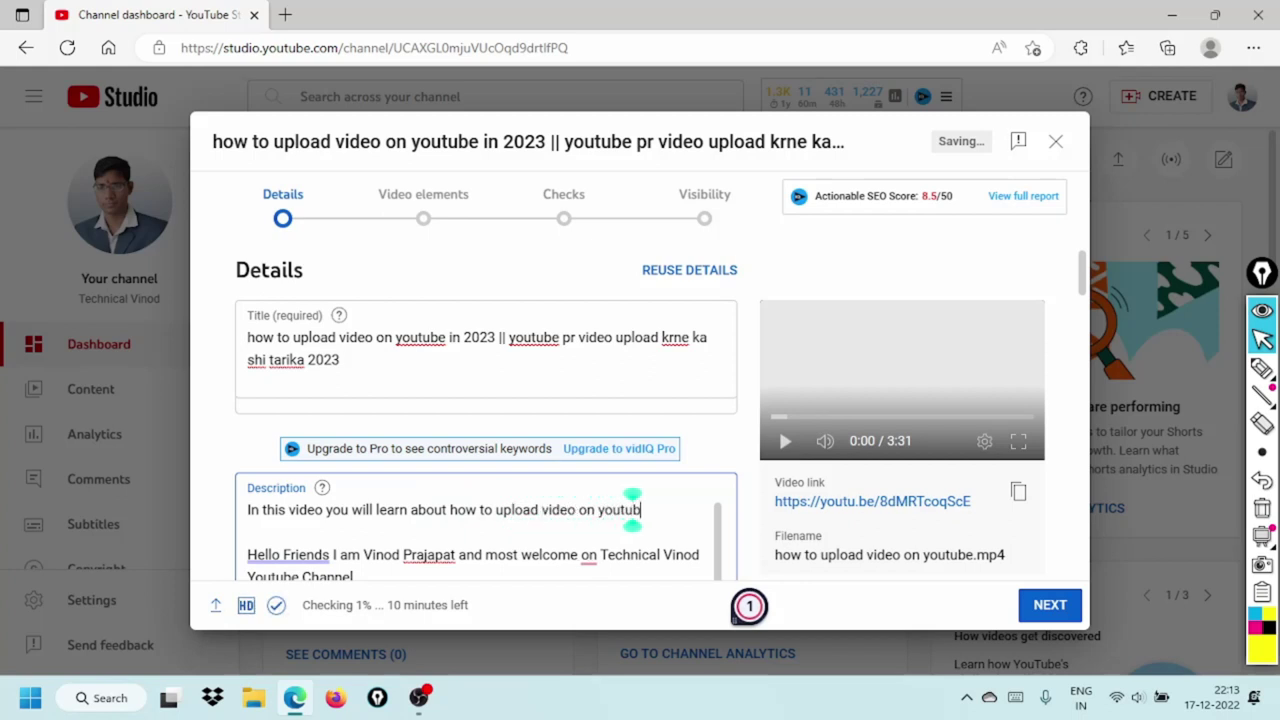
{"action": "type", "text": "e in 2023"}
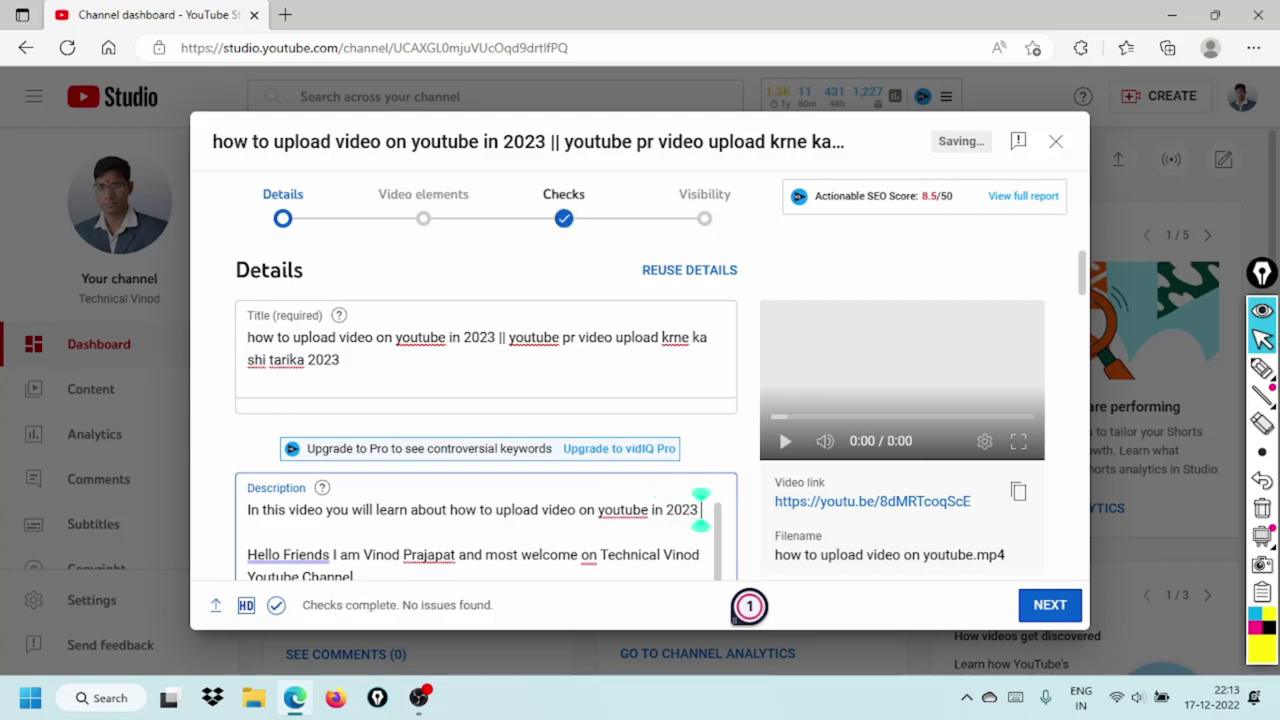
{"action": "key", "text": "Return"}
{"action": "key", "text": "Return"}
{"action": "key", "text": "Return"}
{"action": "key", "text": "BackSpace"}
{"action": "key", "text": "BackSpace"}
{"action": "key", "text": "BackSpace"}
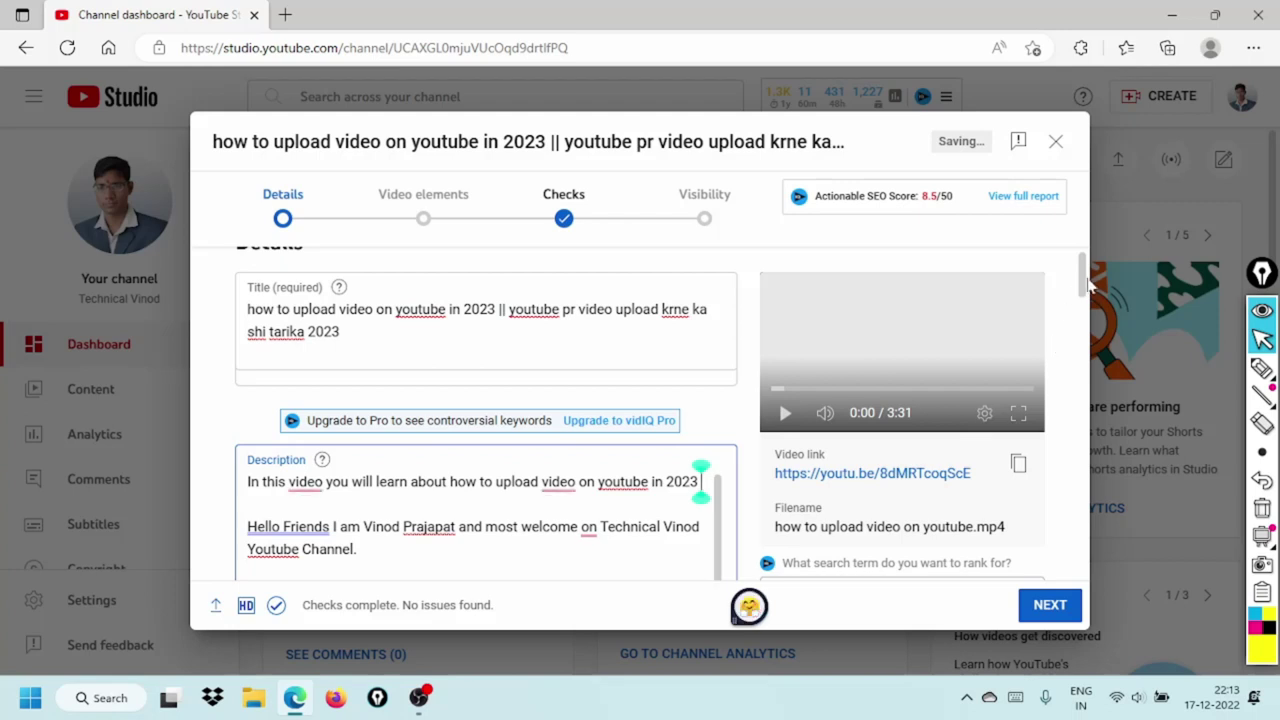
- Review the rest of the description, from the studio setup and useful video links to the business contact, down to the thumbnail options
{"action": "scroll", "coordinate": [1088, 285], "scroll_direction": "down", "scroll_amount": 3}
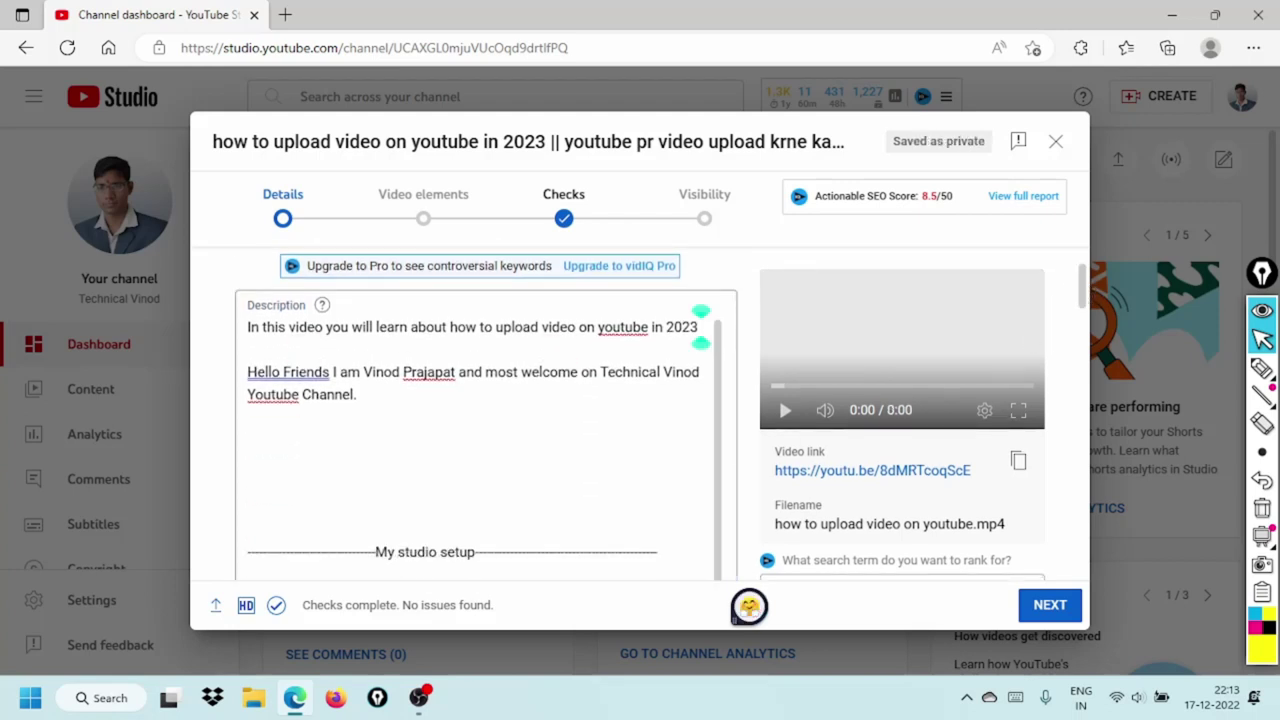
{"action": "scroll", "coordinate": [700, 330], "scroll_direction": "down", "scroll_amount": 3}
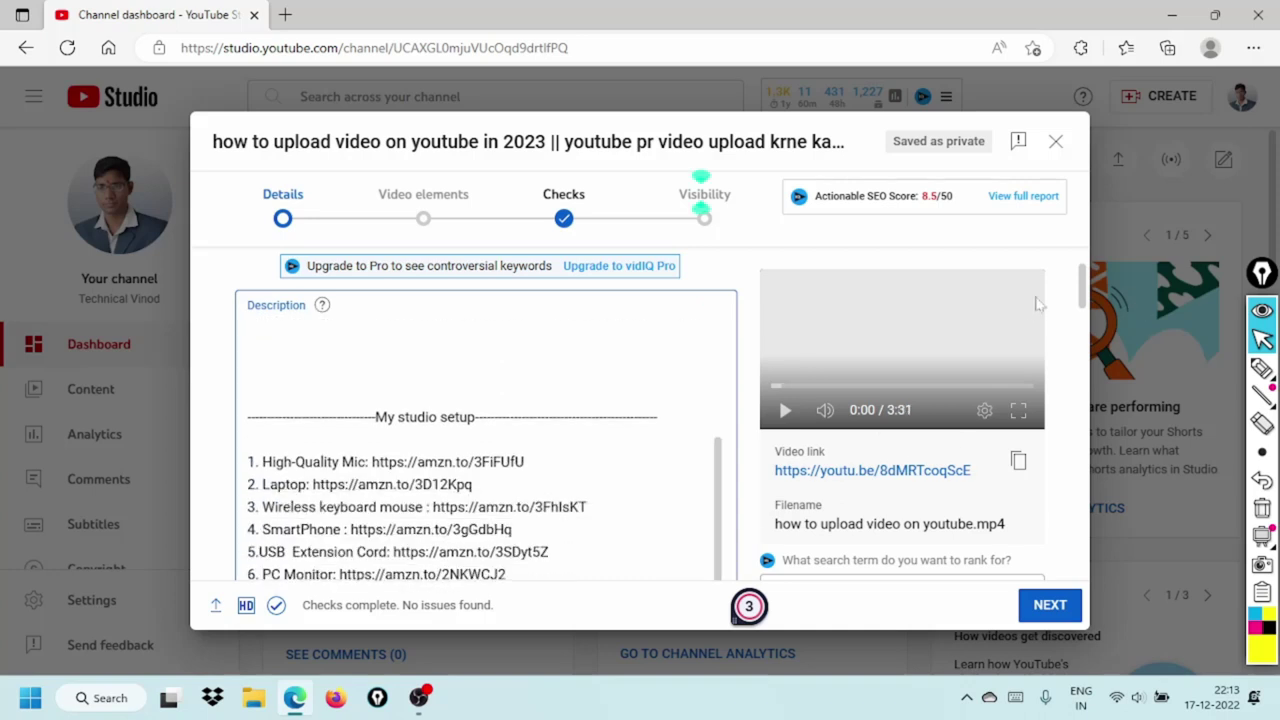
{"action": "left_click_drag", "start_coordinate": [1082, 287], "coordinate": [1082, 300]}
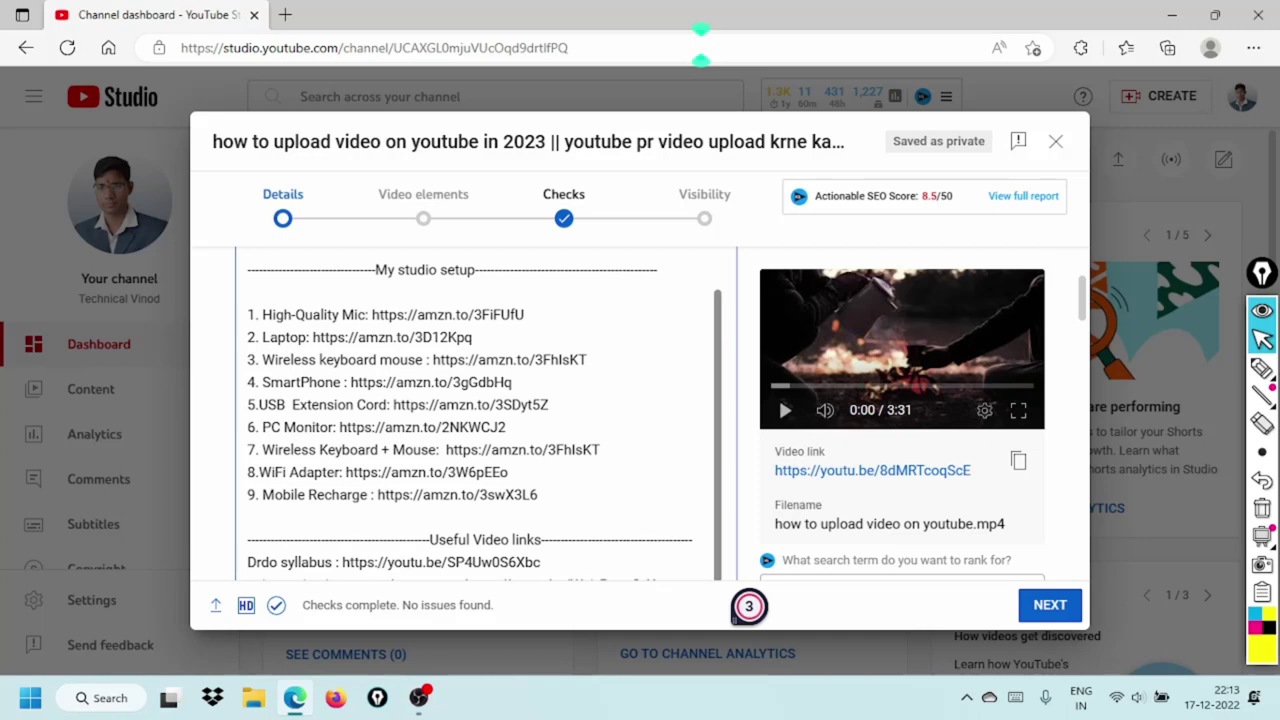
{"action": "scroll", "coordinate": [480, 415], "scroll_direction": "up", "scroll_amount": 1}
{"action": "scroll", "coordinate": [480, 415], "scroll_direction": "down", "scroll_amount": 1}
{"action": "scroll", "coordinate": [480, 415], "scroll_direction": "up", "scroll_amount": 1}
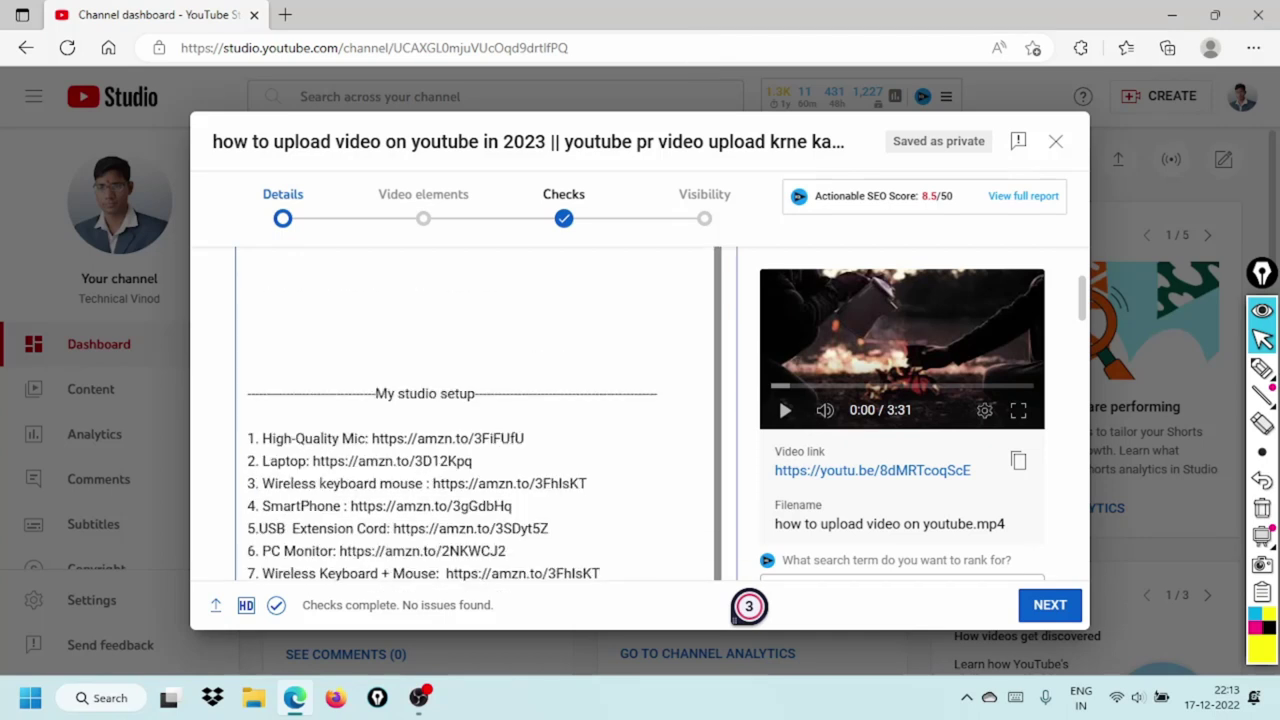
{"action": "scroll", "coordinate": [703, 195], "scroll_direction": "down", "scroll_amount": 1}
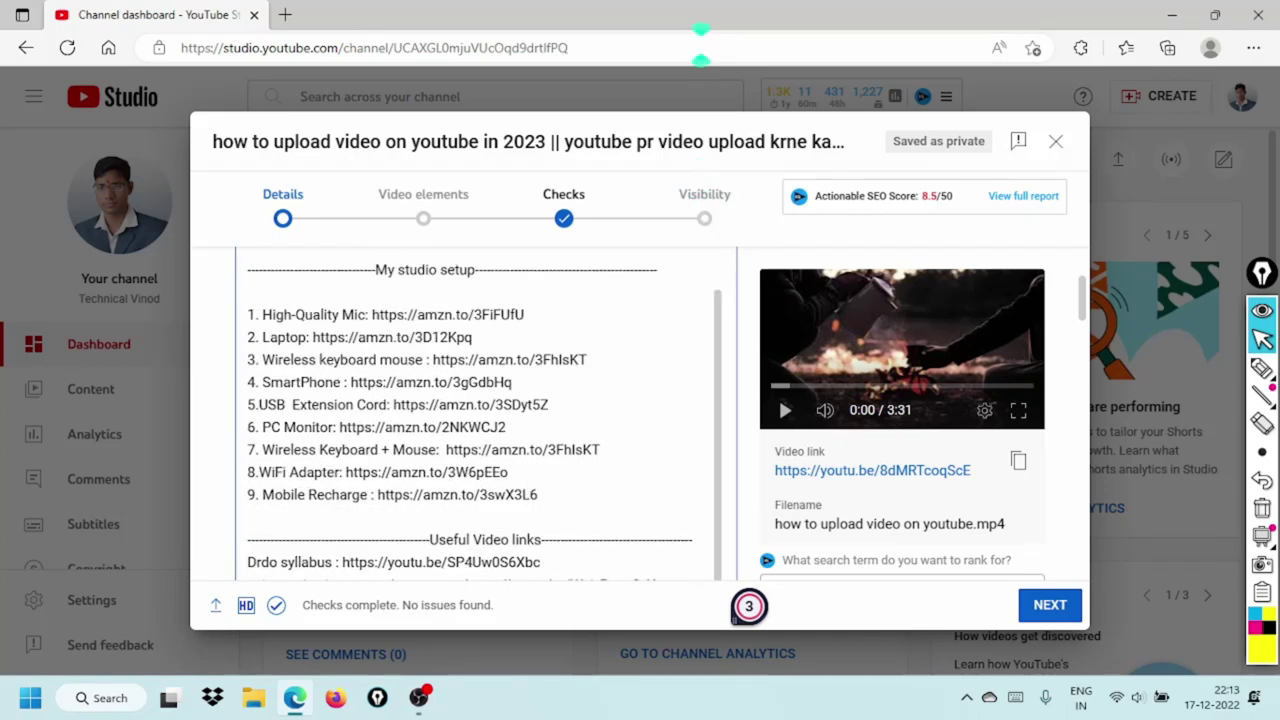
{"action": "scroll", "coordinate": [1081, 305], "scroll_direction": "down", "scroll_amount": 3}
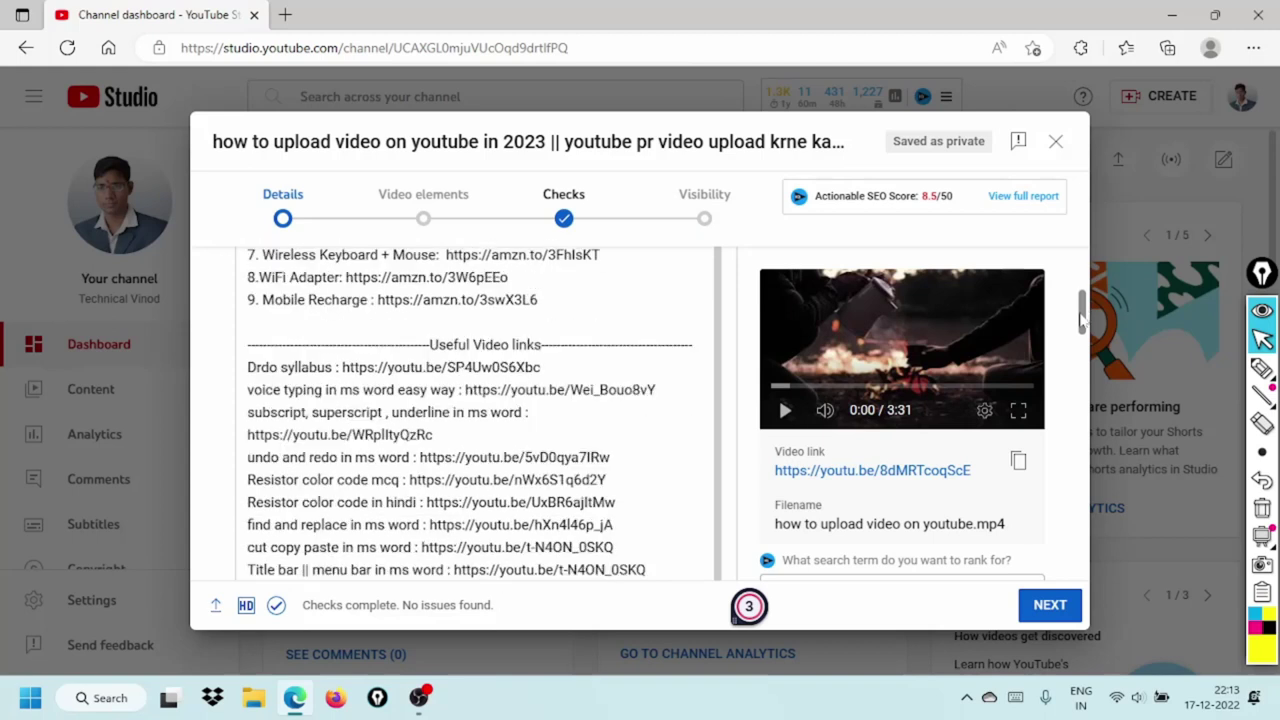
{"action": "scroll", "coordinate": [1081, 325], "scroll_direction": "down", "scroll_amount": 1}
{"action": "scroll", "coordinate": [1081, 330], "scroll_direction": "down", "scroll_amount": 1}
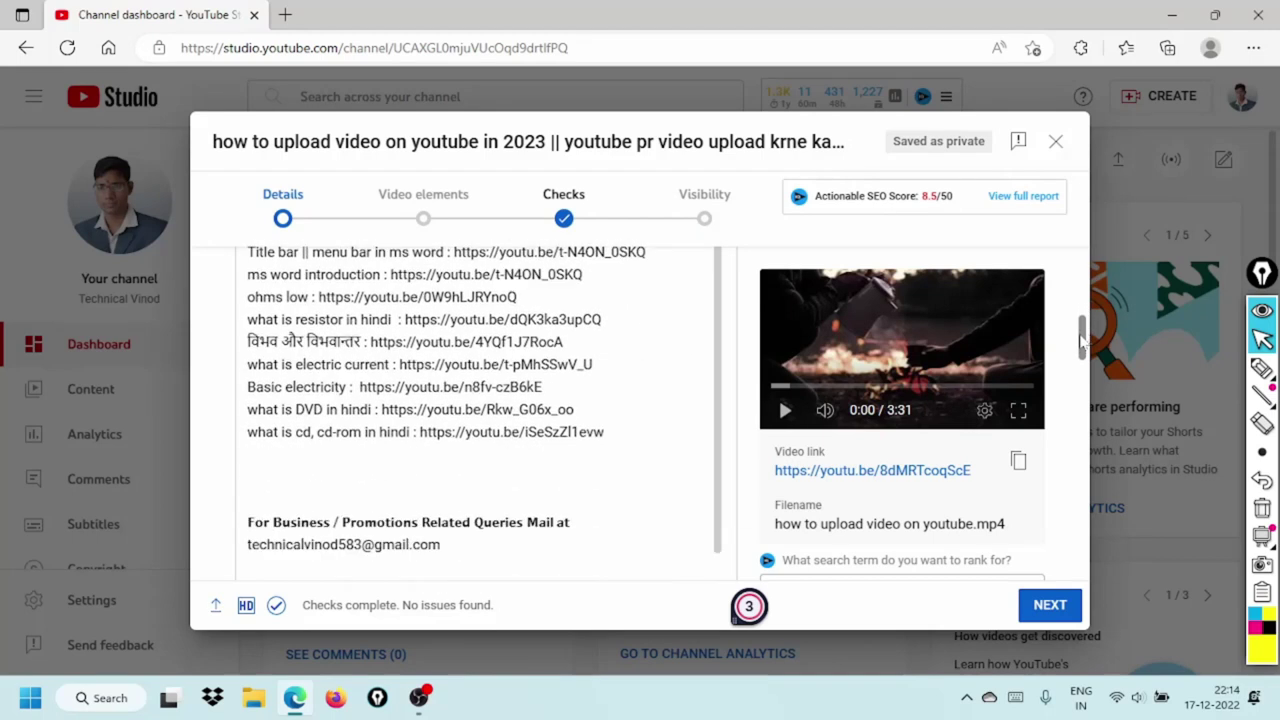
{"action": "scroll", "coordinate": [1081, 340], "scroll_direction": "down", "scroll_amount": 2}
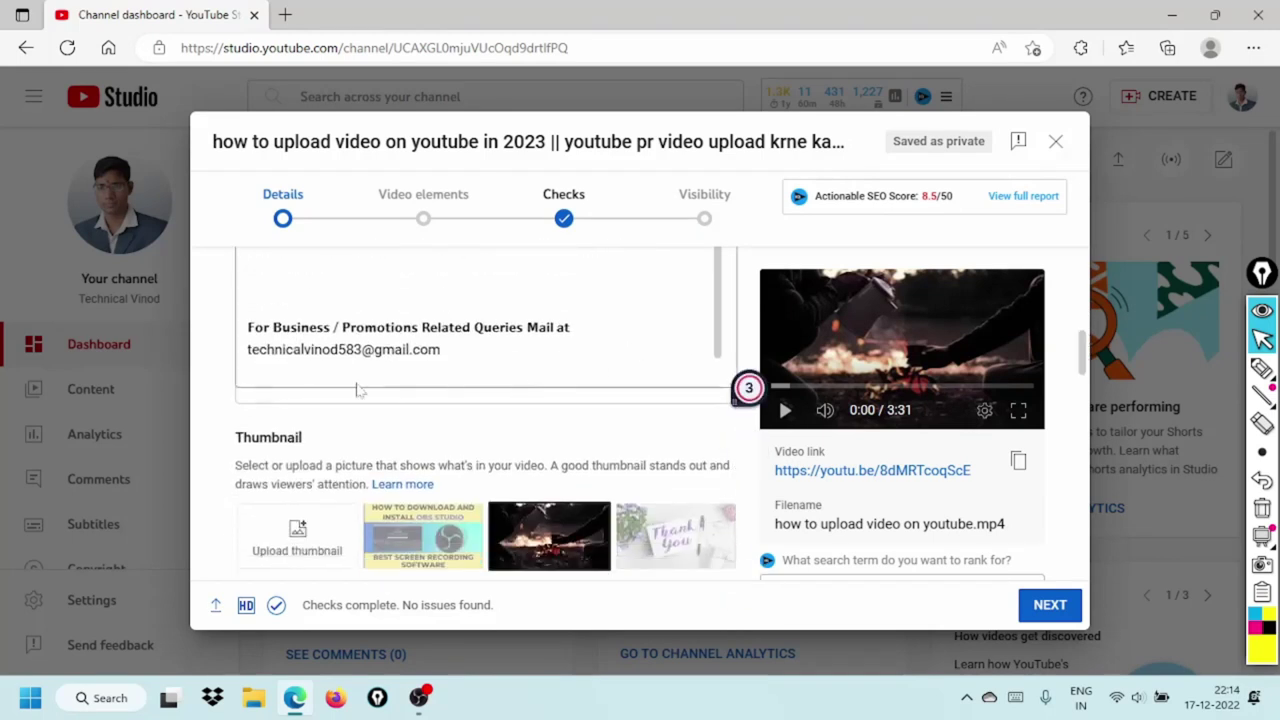